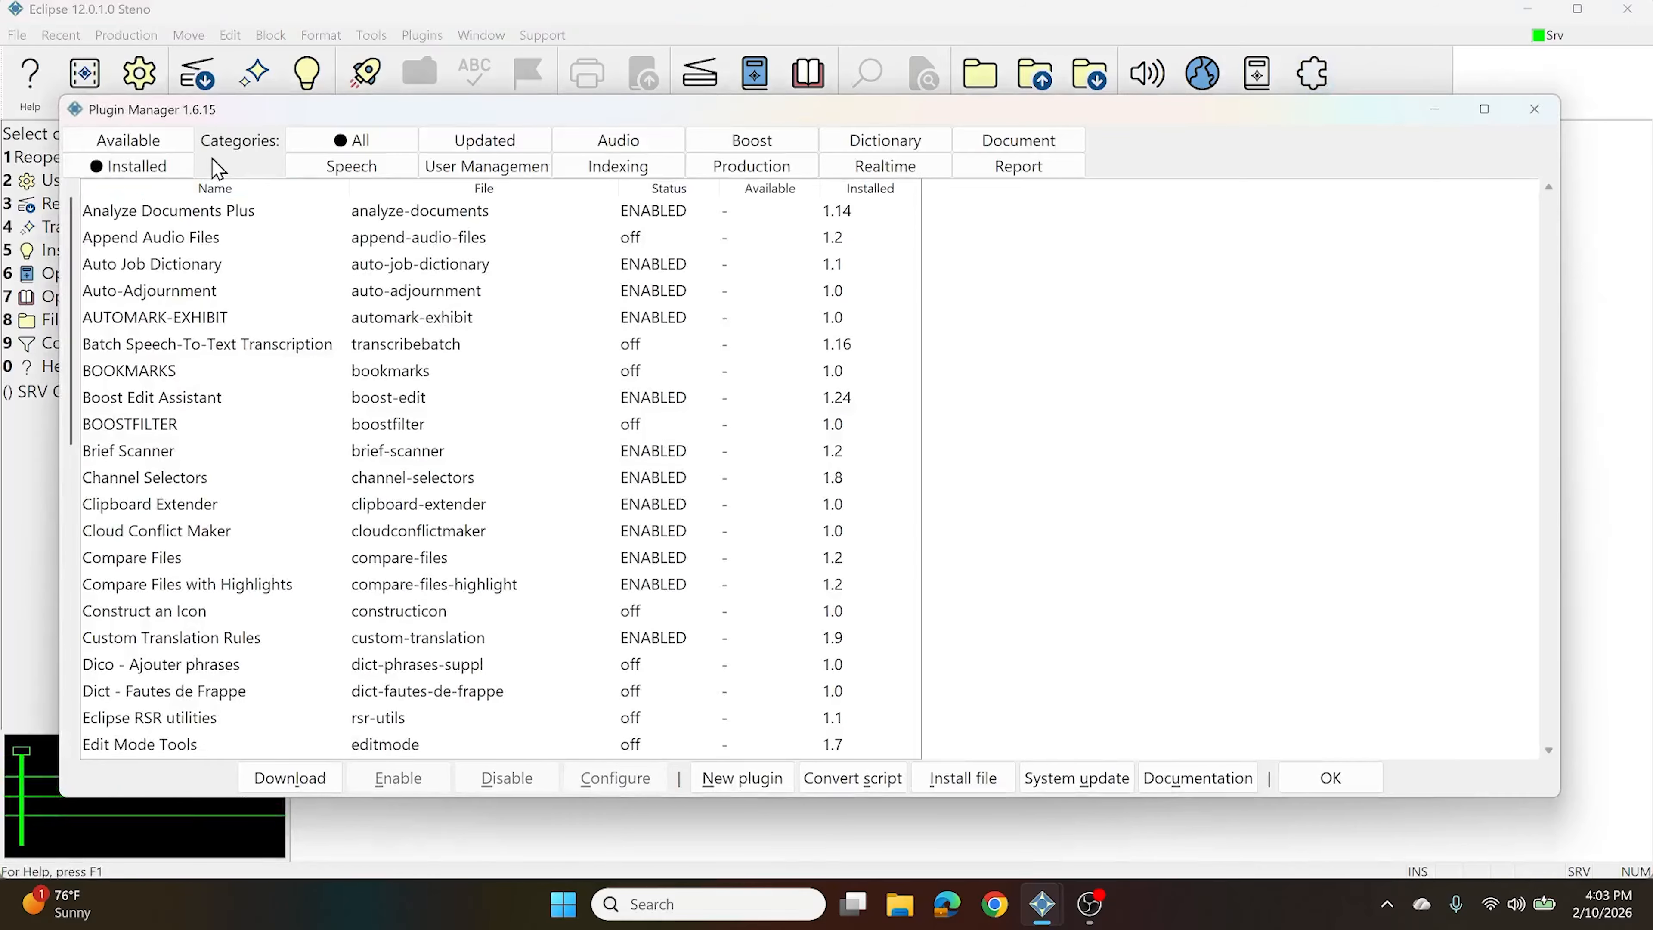
Download the Quick Parentheticals 1.1 plugin from the Available list and enable it under Installed
left_click(162, 141)
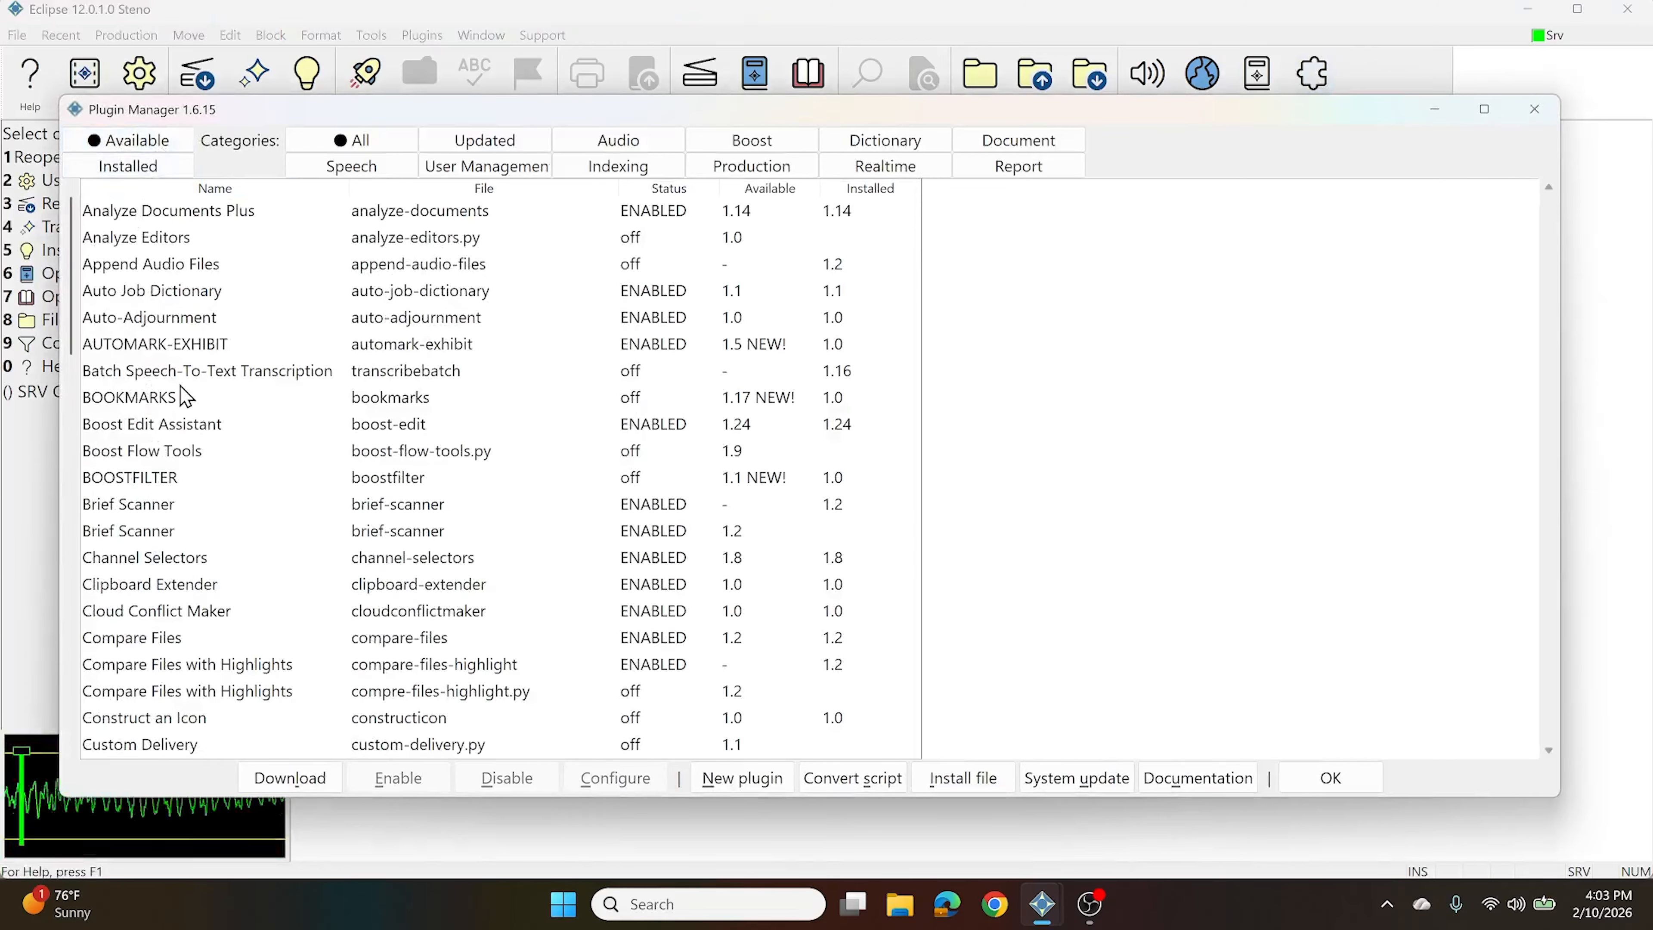
left_click(215, 372)
key("q")
scroll(207, 424, "down", 4)
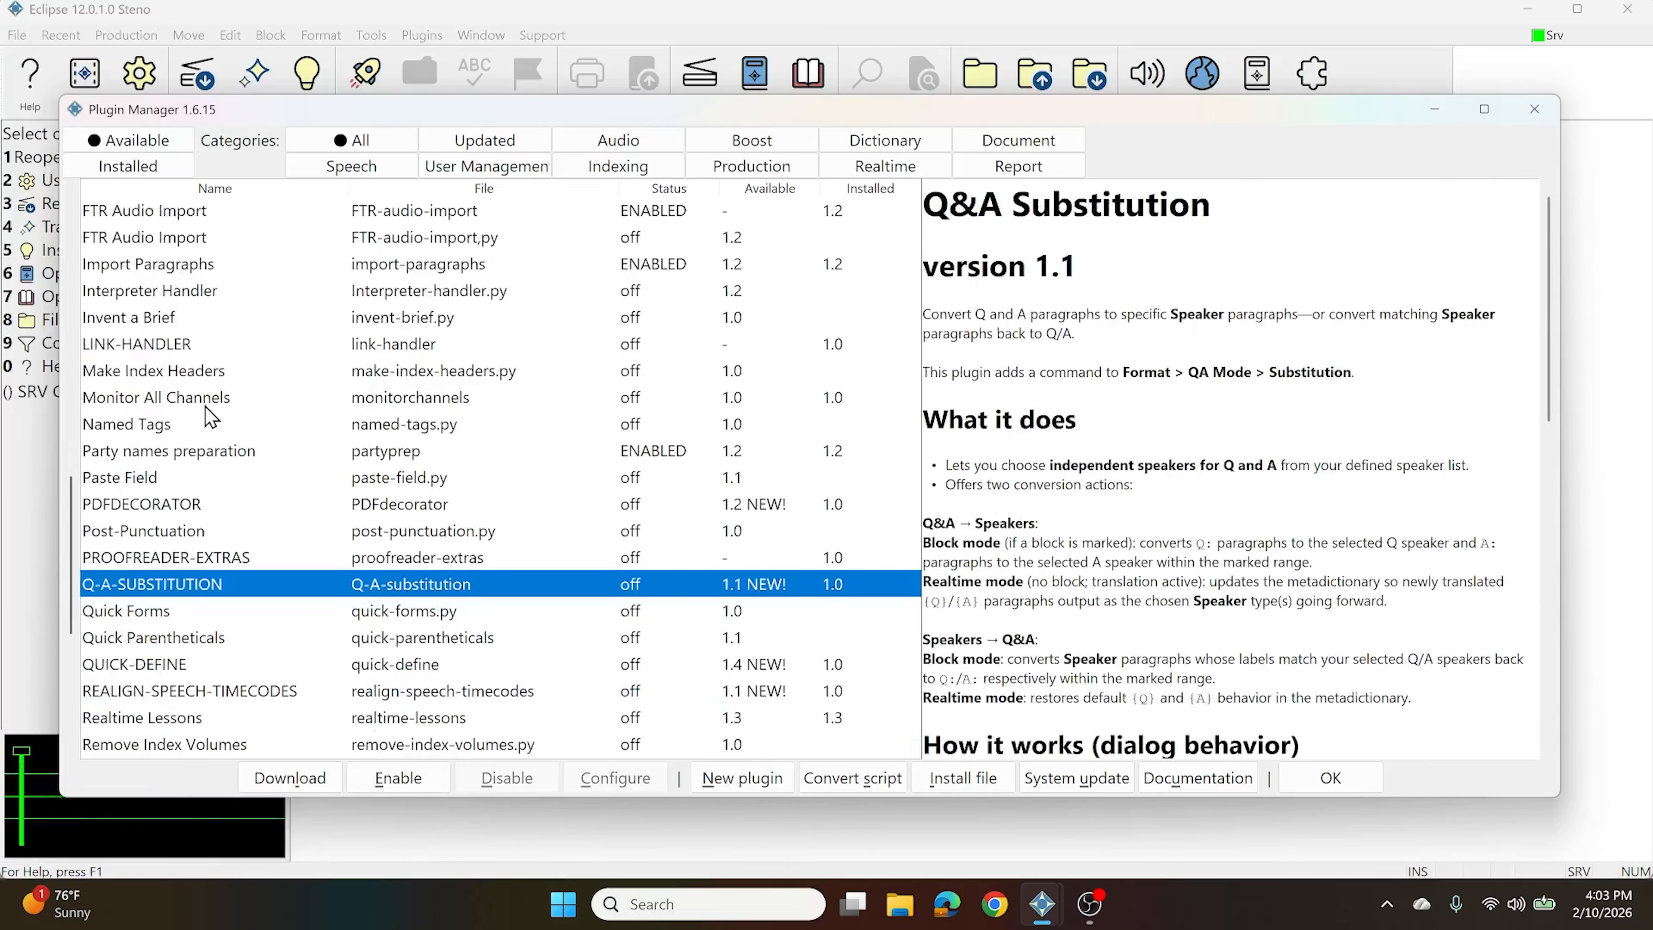
left_click(177, 535)
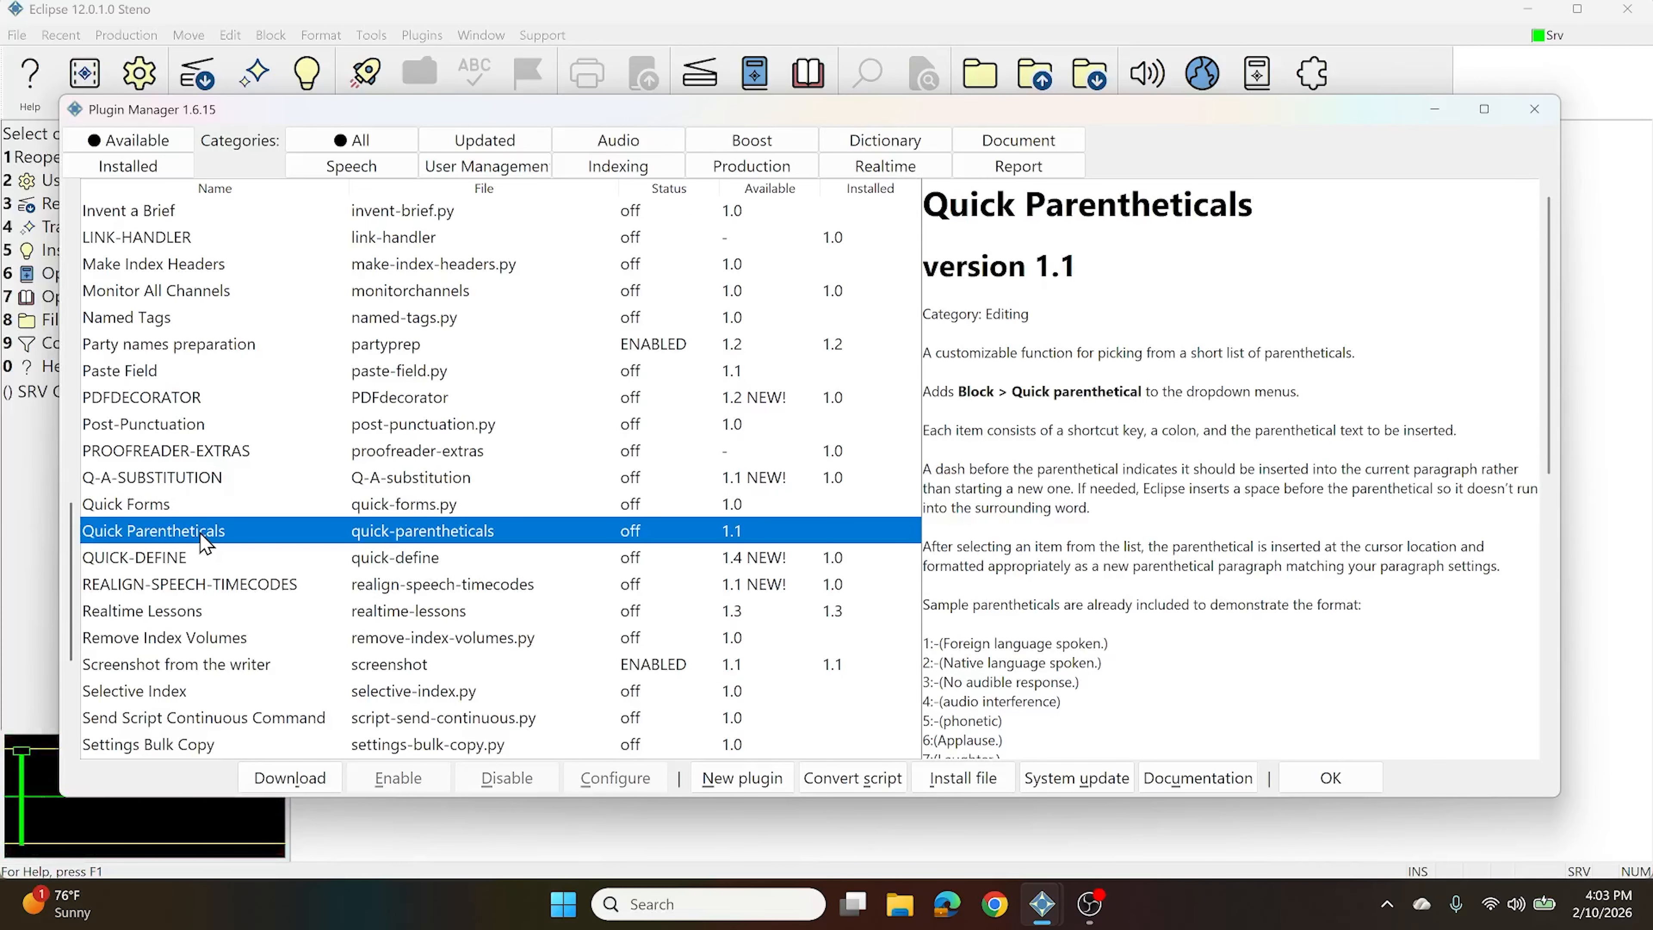
left_click(300, 779)
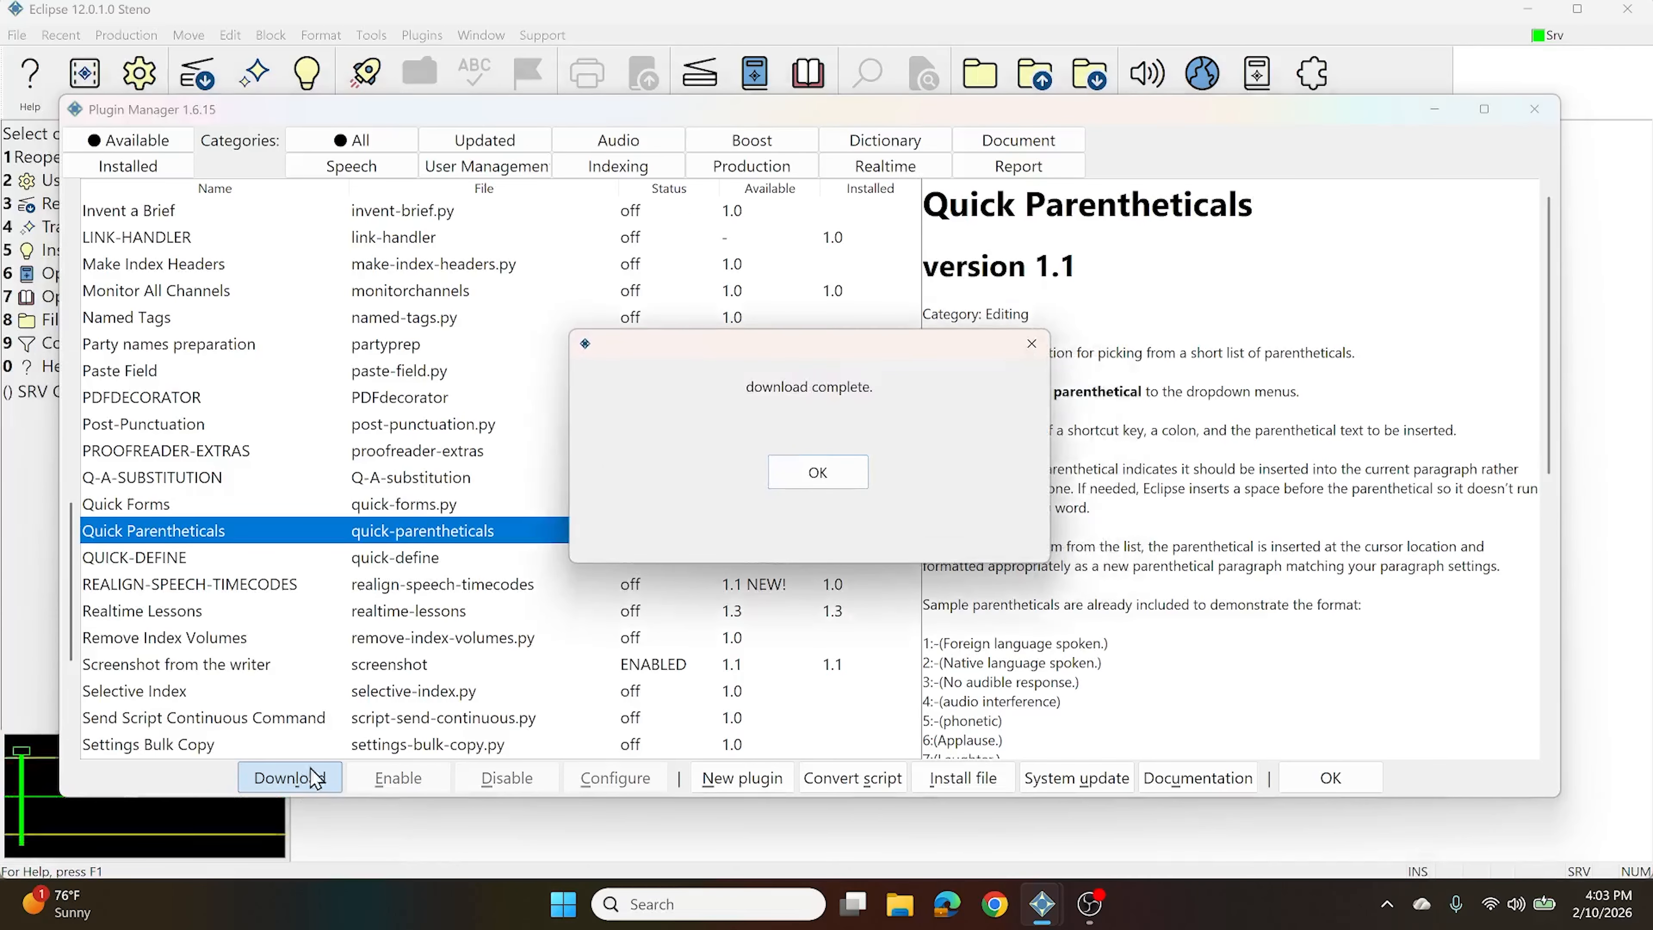
left_click(817, 474)
left_click(206, 481)
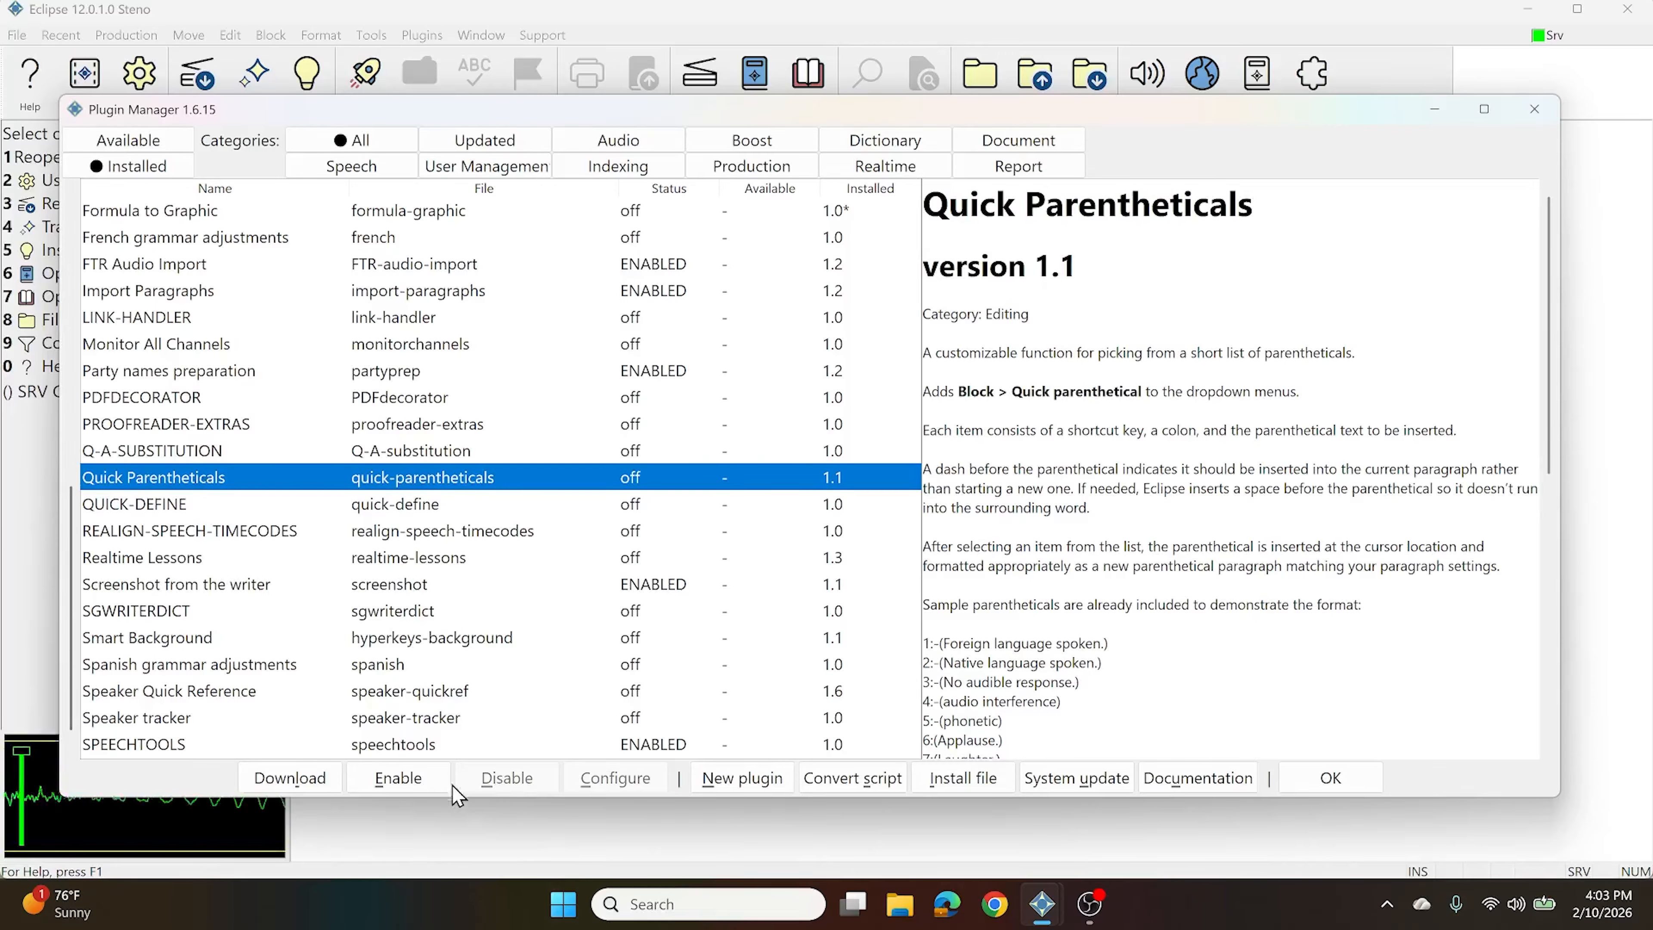
left_click(412, 778)
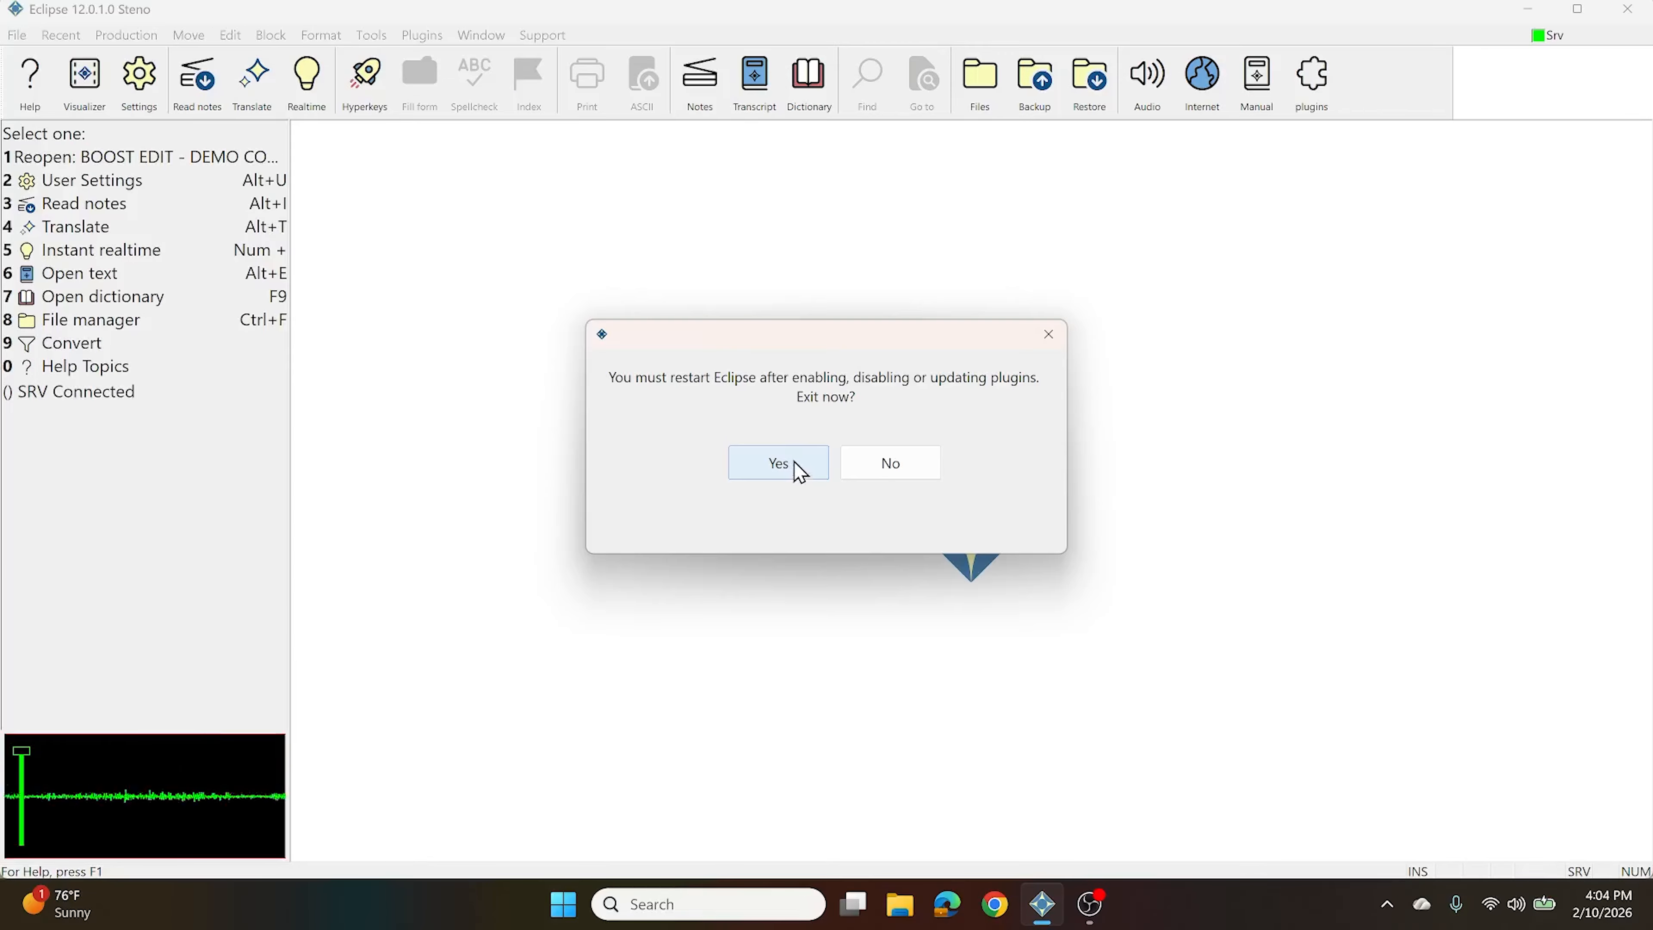
Restart Eclipse and confirm Quick Parentheticals 1.1 shows ENABLED, reading its sample parentheticals like (Laughter.)
left_click(786, 464)
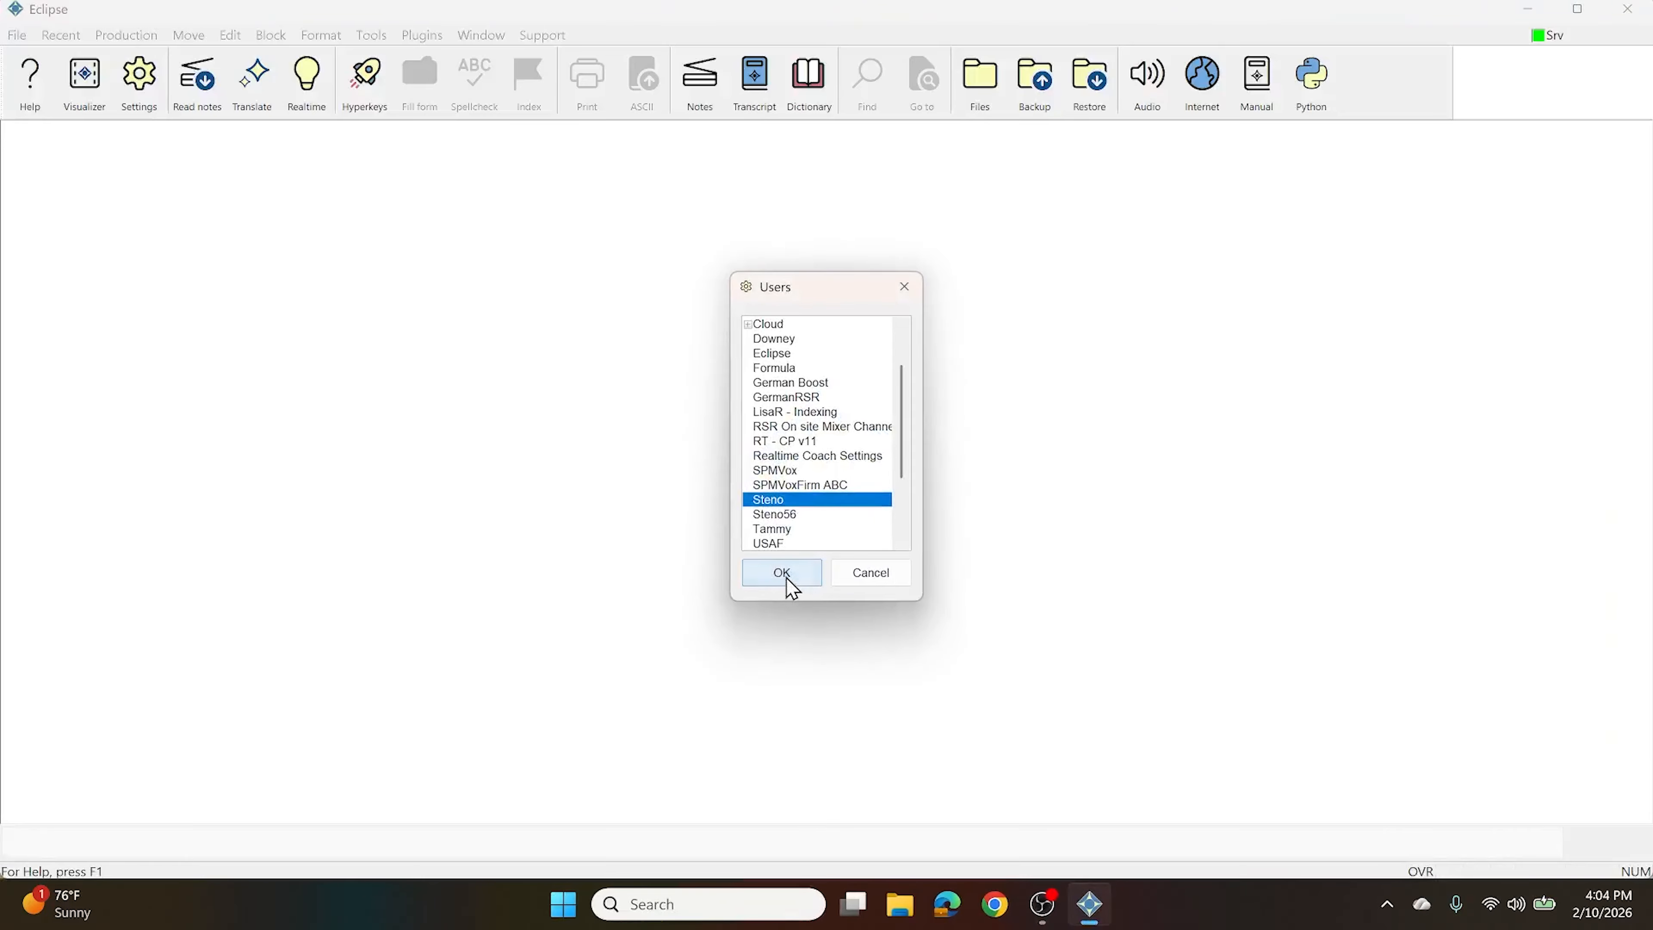
left_click(786, 578)
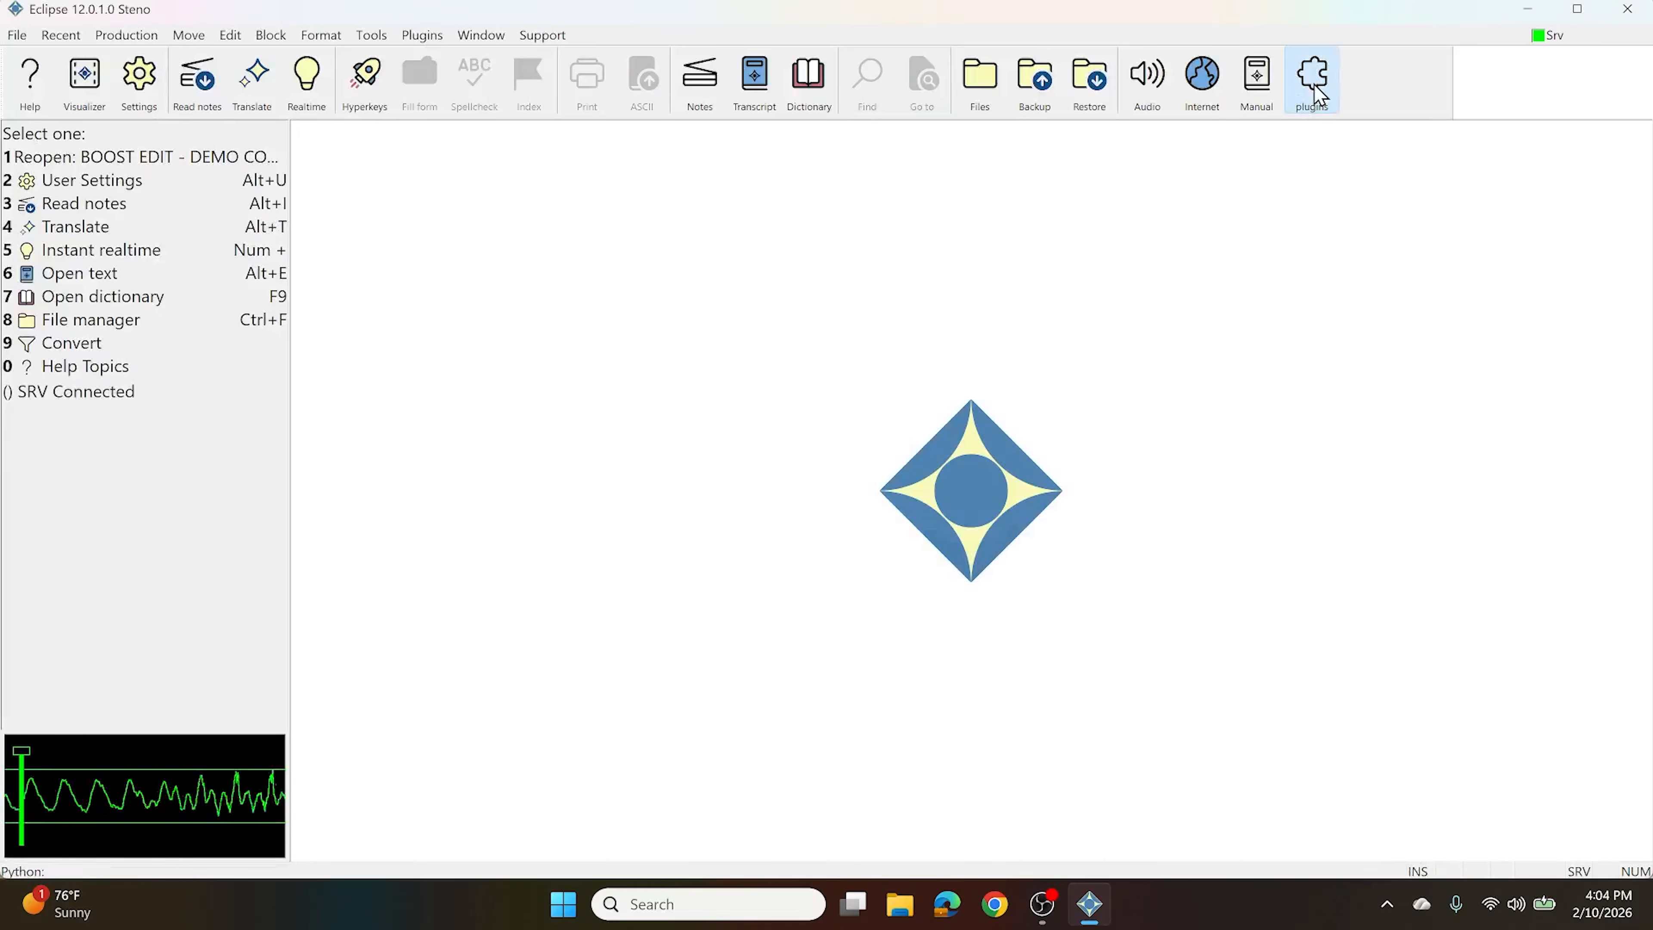
left_click(1315, 84)
left_click(266, 346)
key("q")
scroll(254, 456, "down", 3)
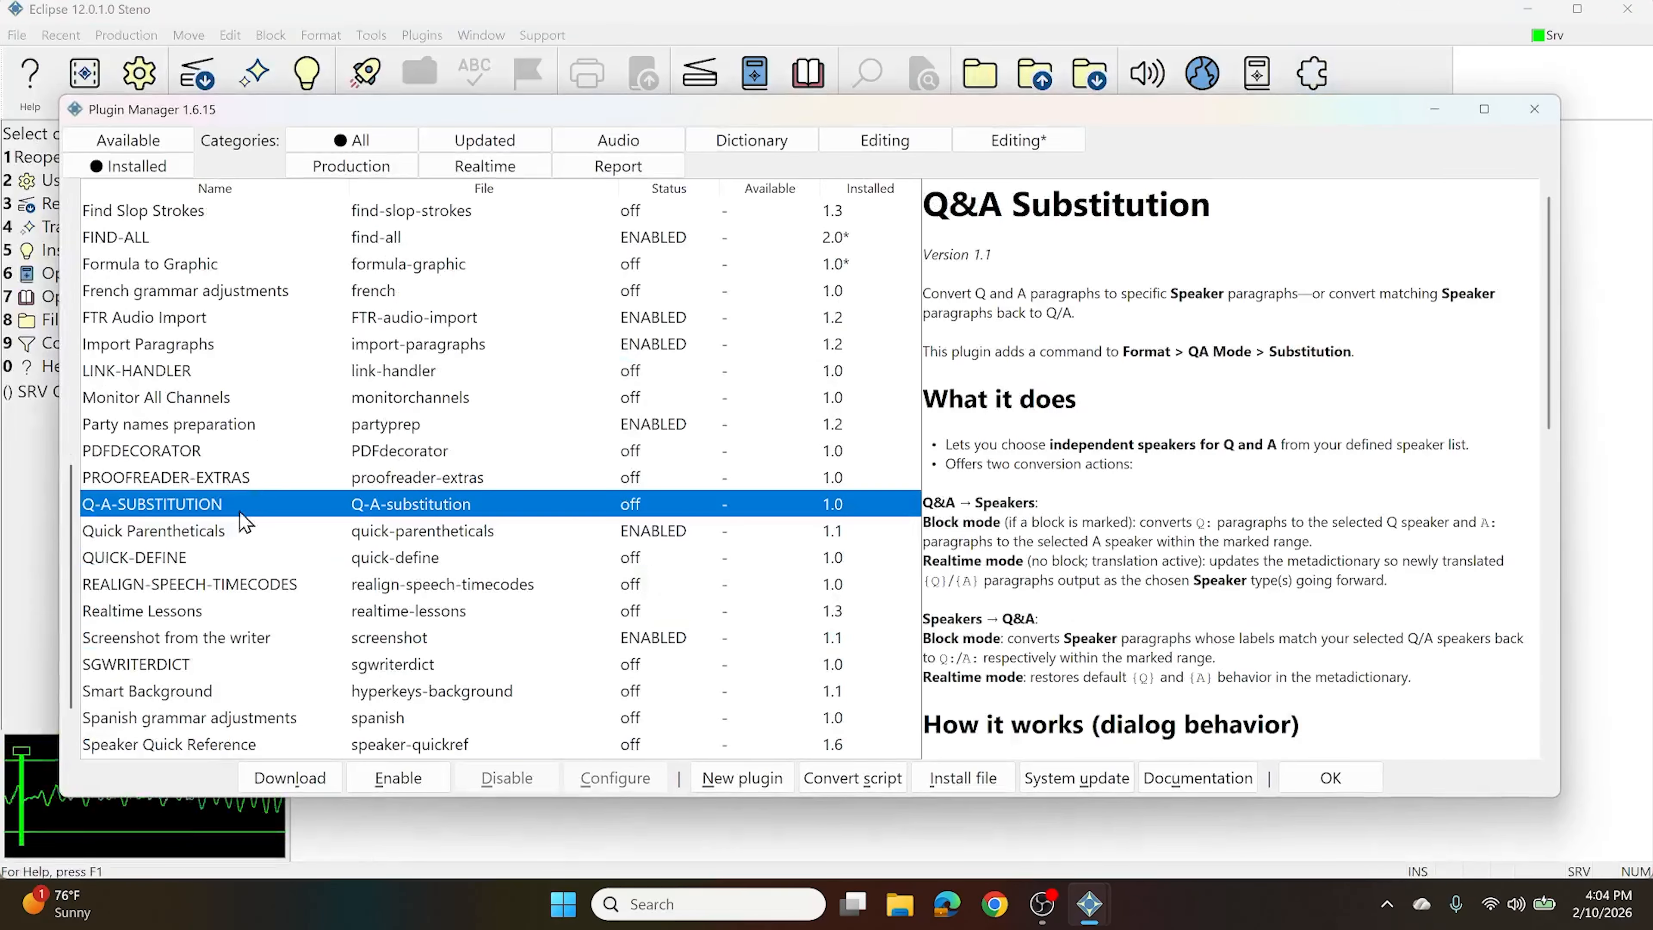
left_click(204, 529)
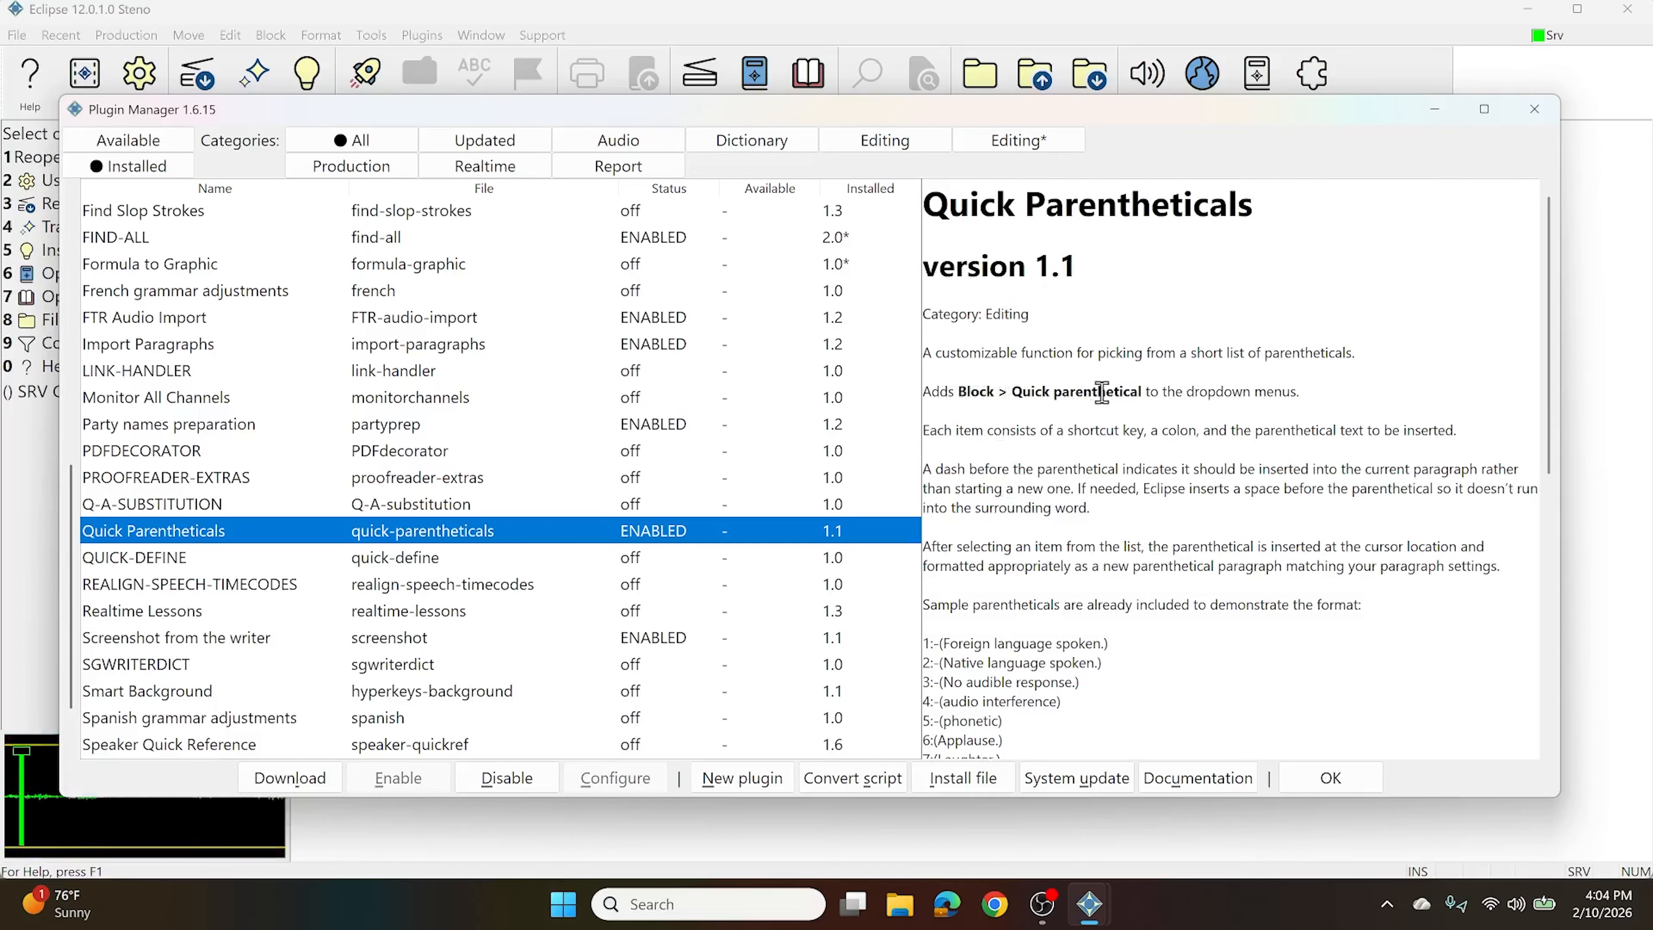
scroll(1113, 391, "down", 3)
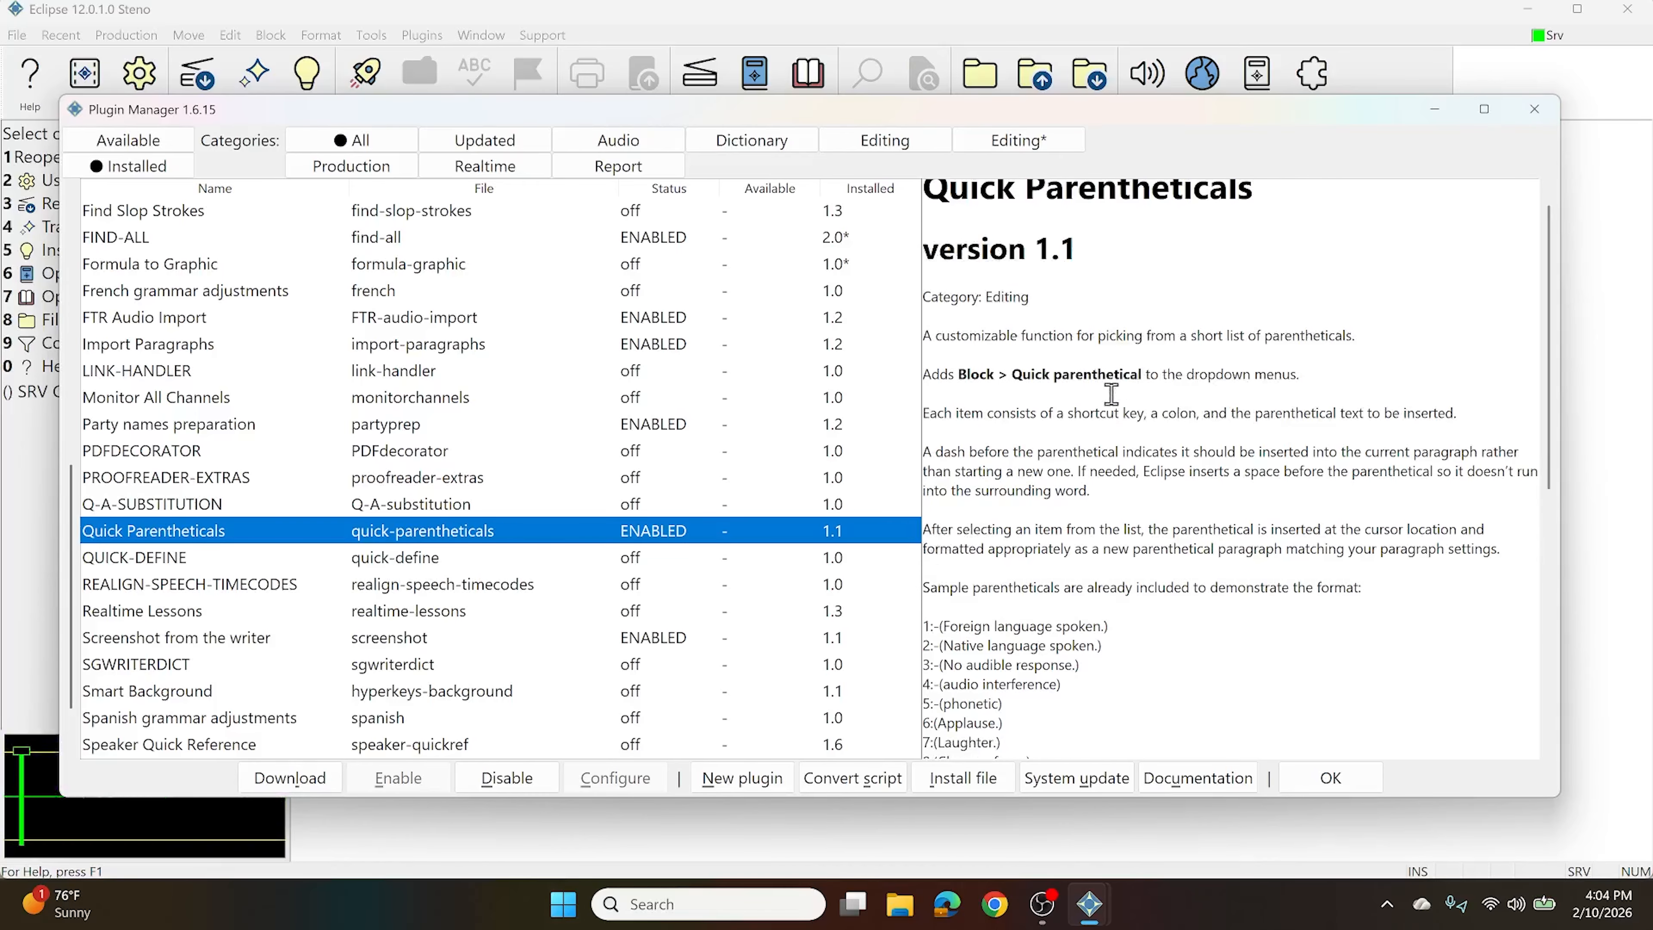
scroll(1116, 385, "down", 3)
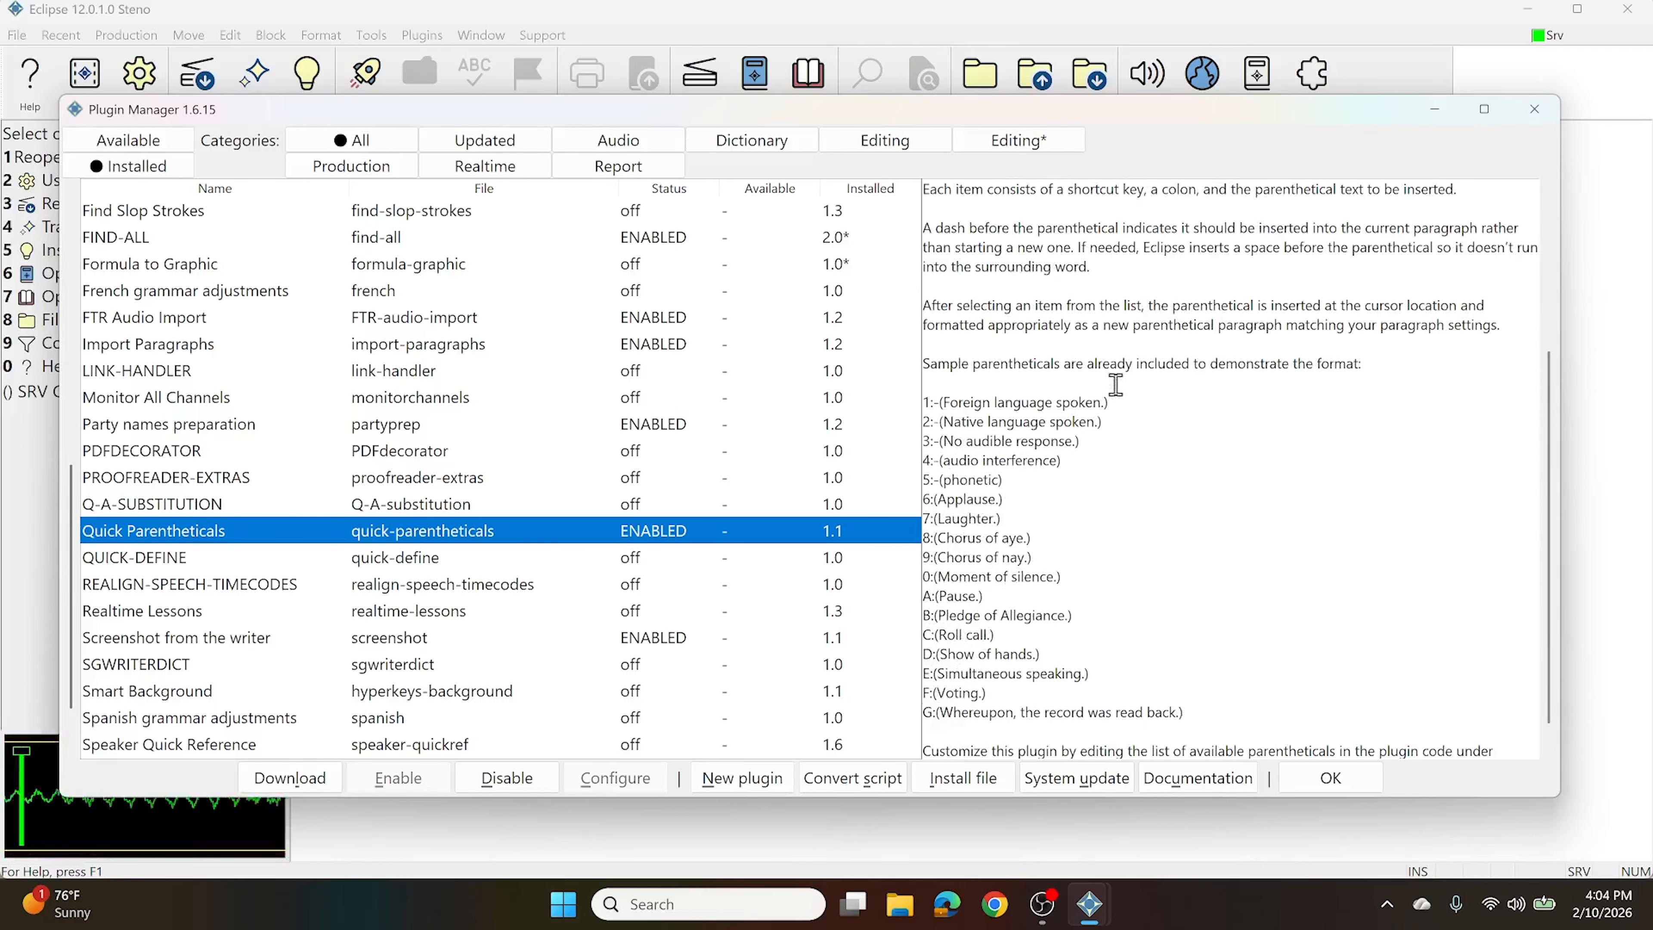
scroll(1117, 385, "down", 1)
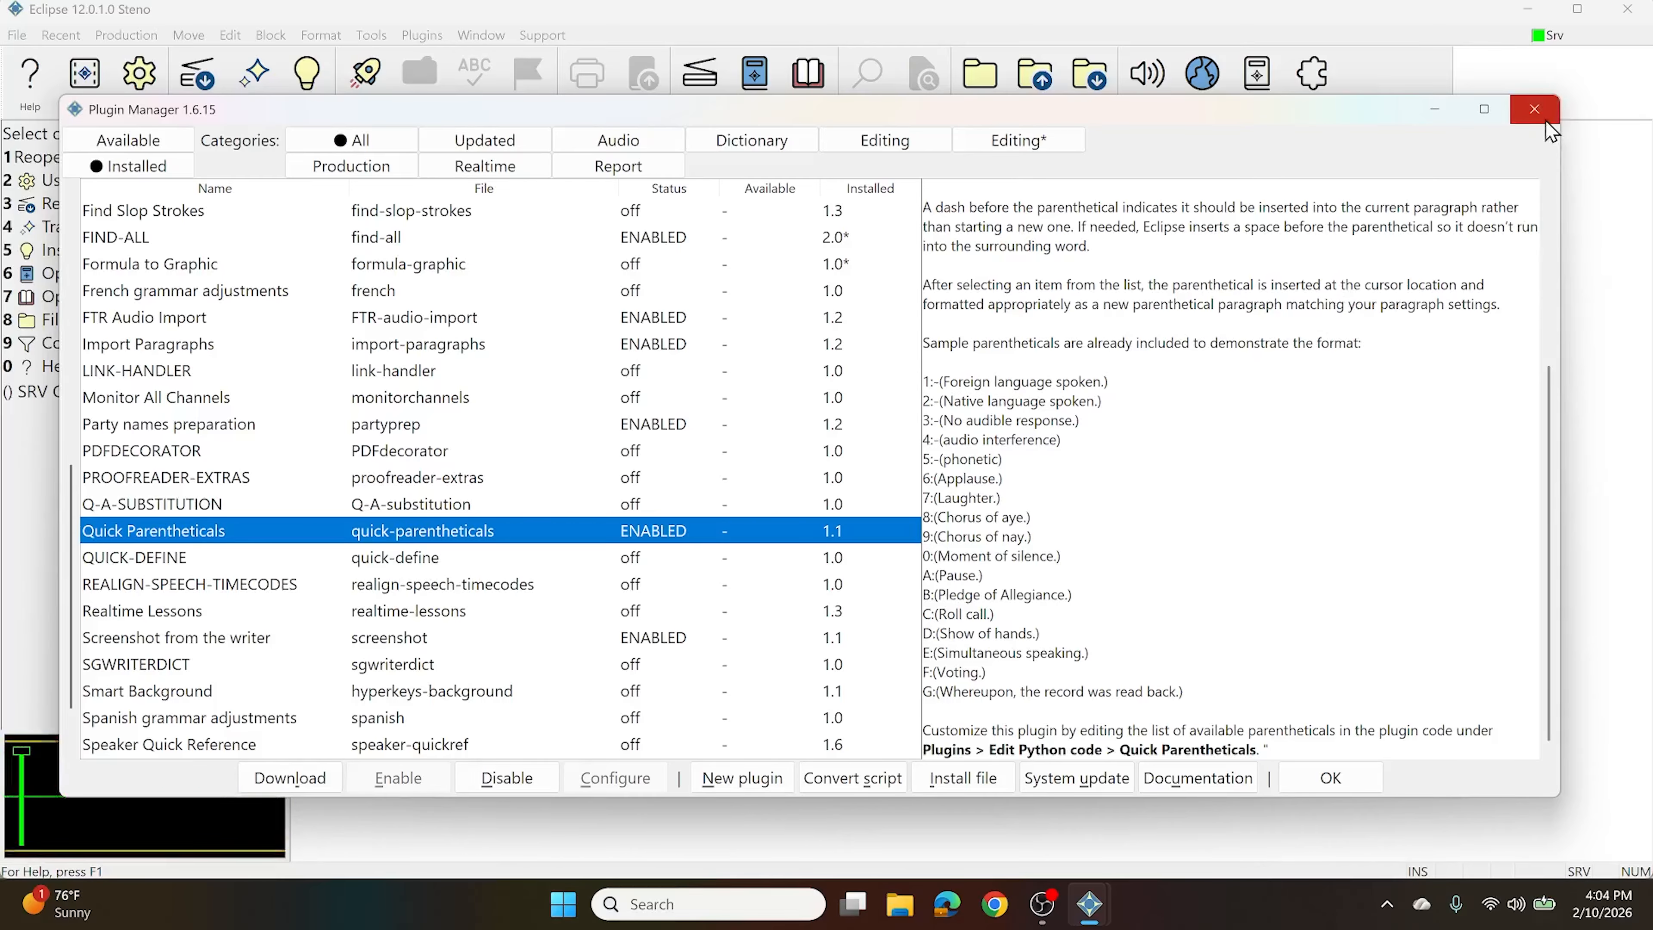
Close the Plugin Manager and add a new keyboard shortcut for the Block command Quick parenthetical
left_click(1535, 110)
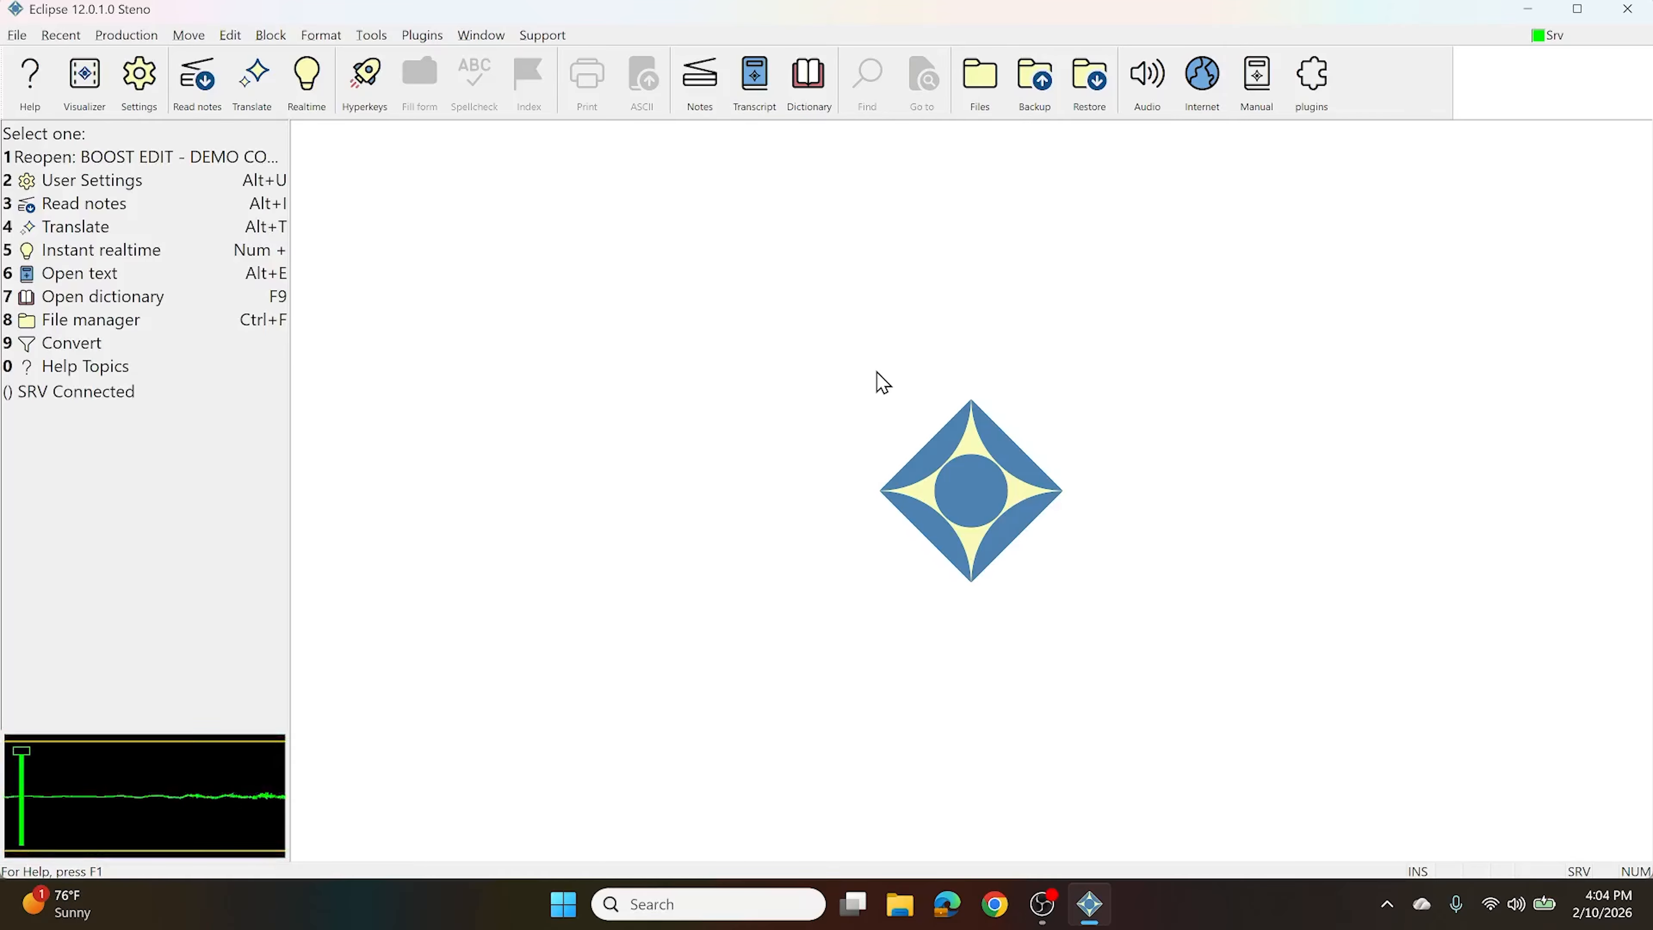
key("alt+u")
left_click(906, 305)
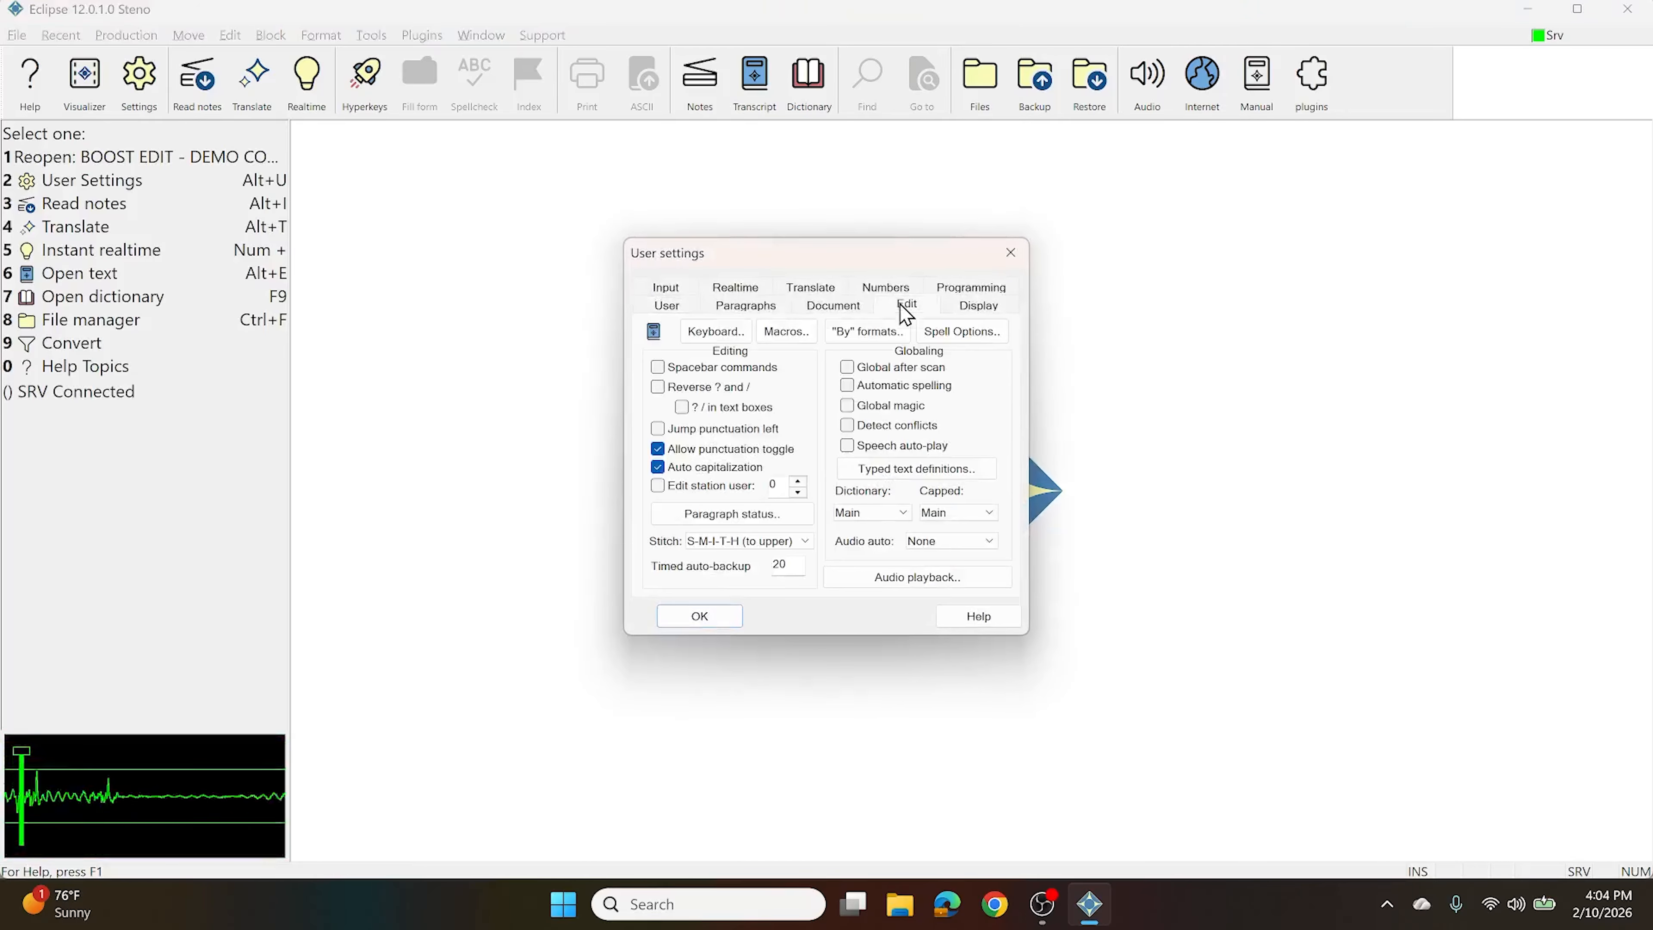
left_click(703, 332)
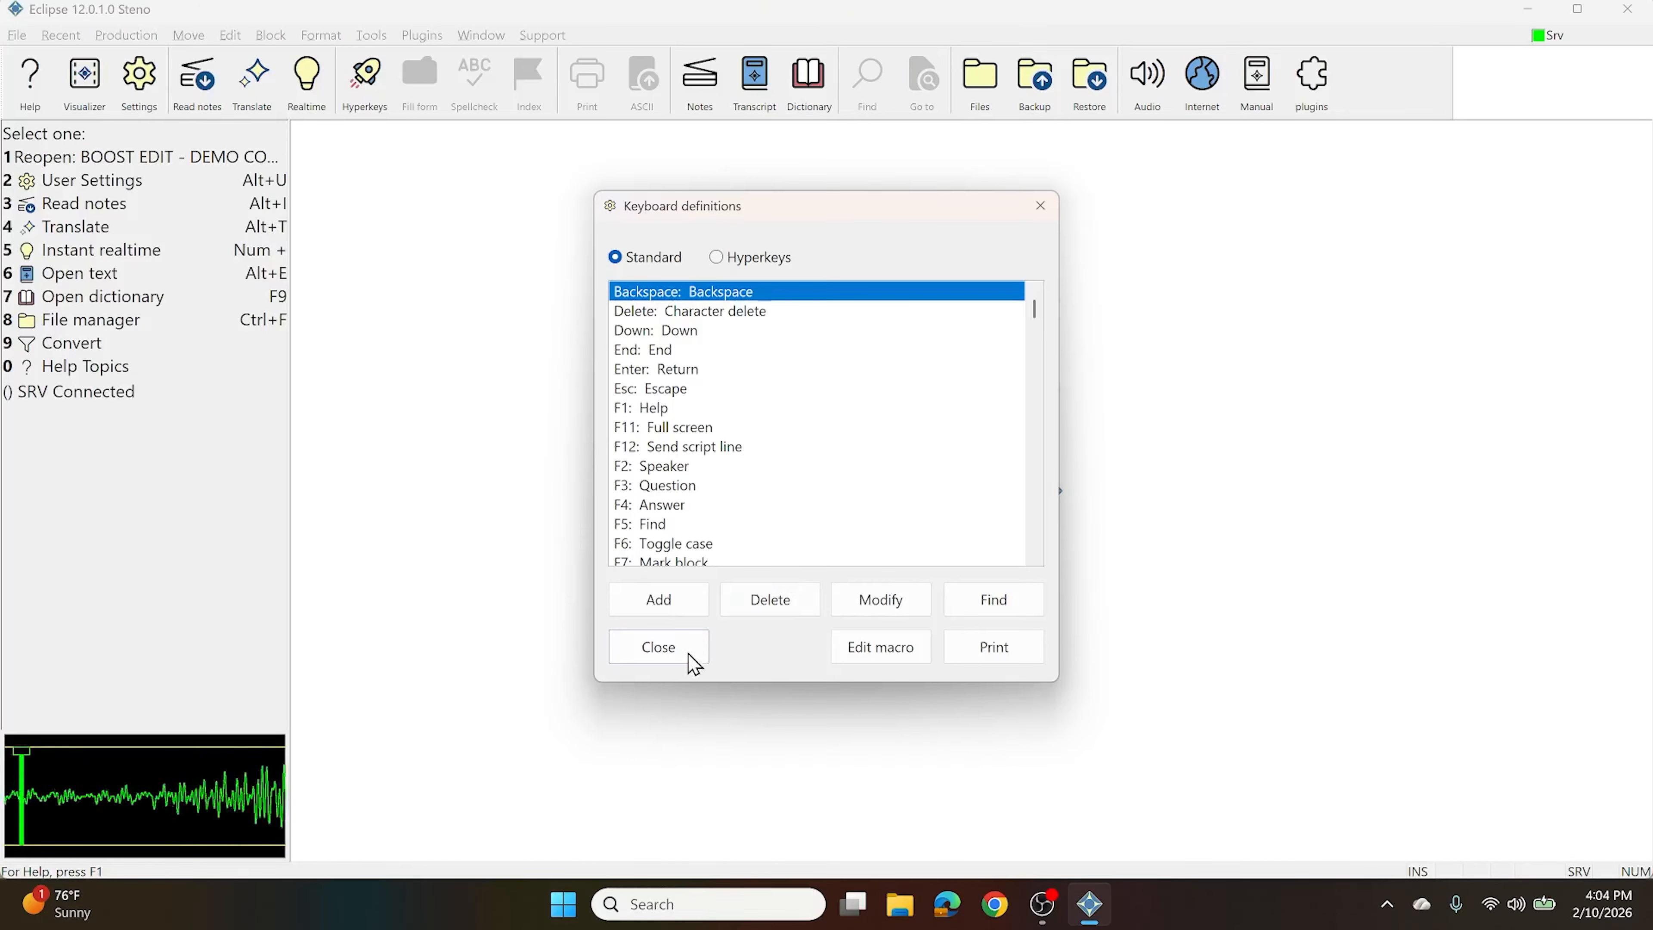
left_click(654, 600)
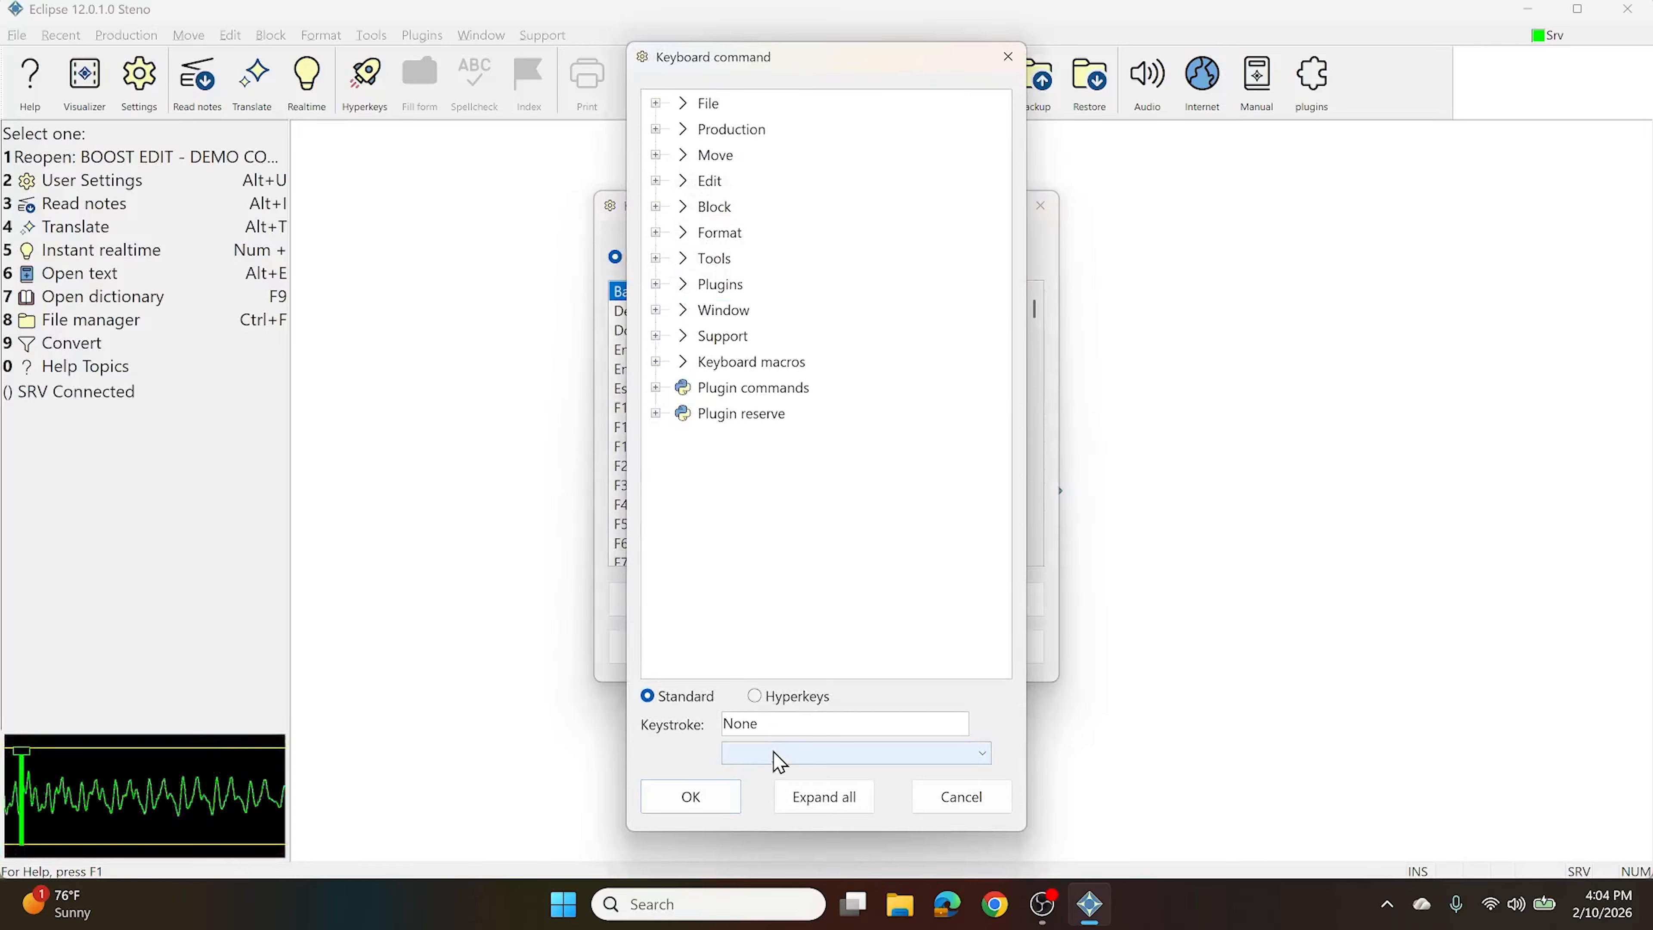
left_click(656, 206)
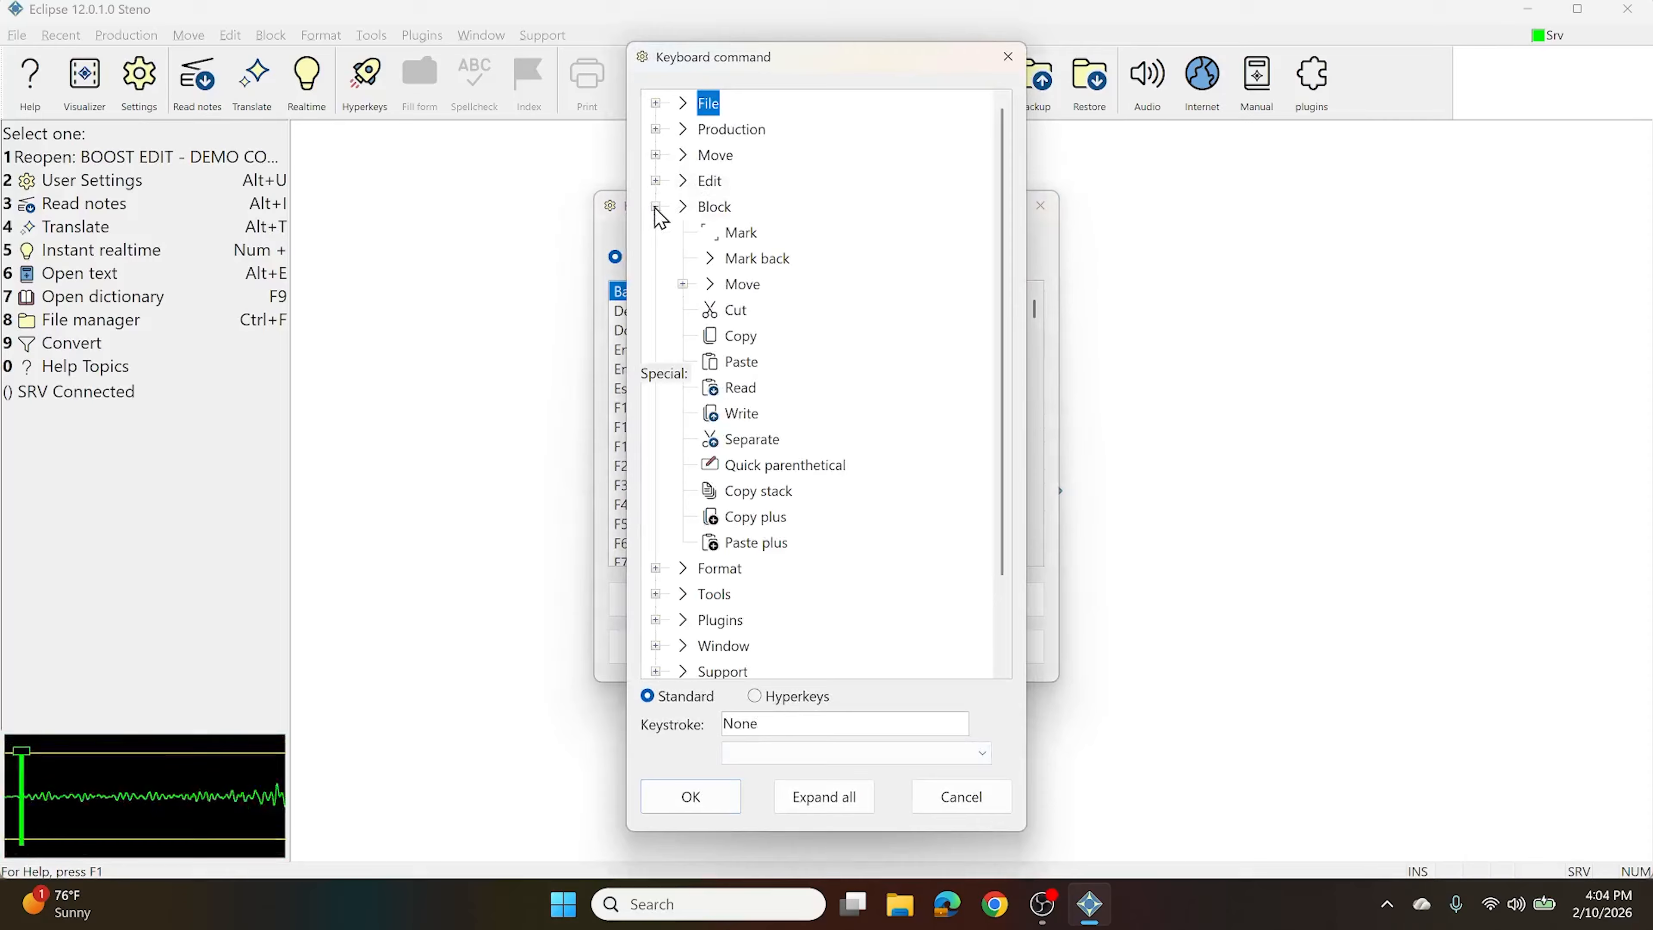
left_click(789, 468)
Bind Ctrl+Shift+Alt+X to Quick parenthetical, replacing its previous assignment, and close the settings
left_click(806, 714)
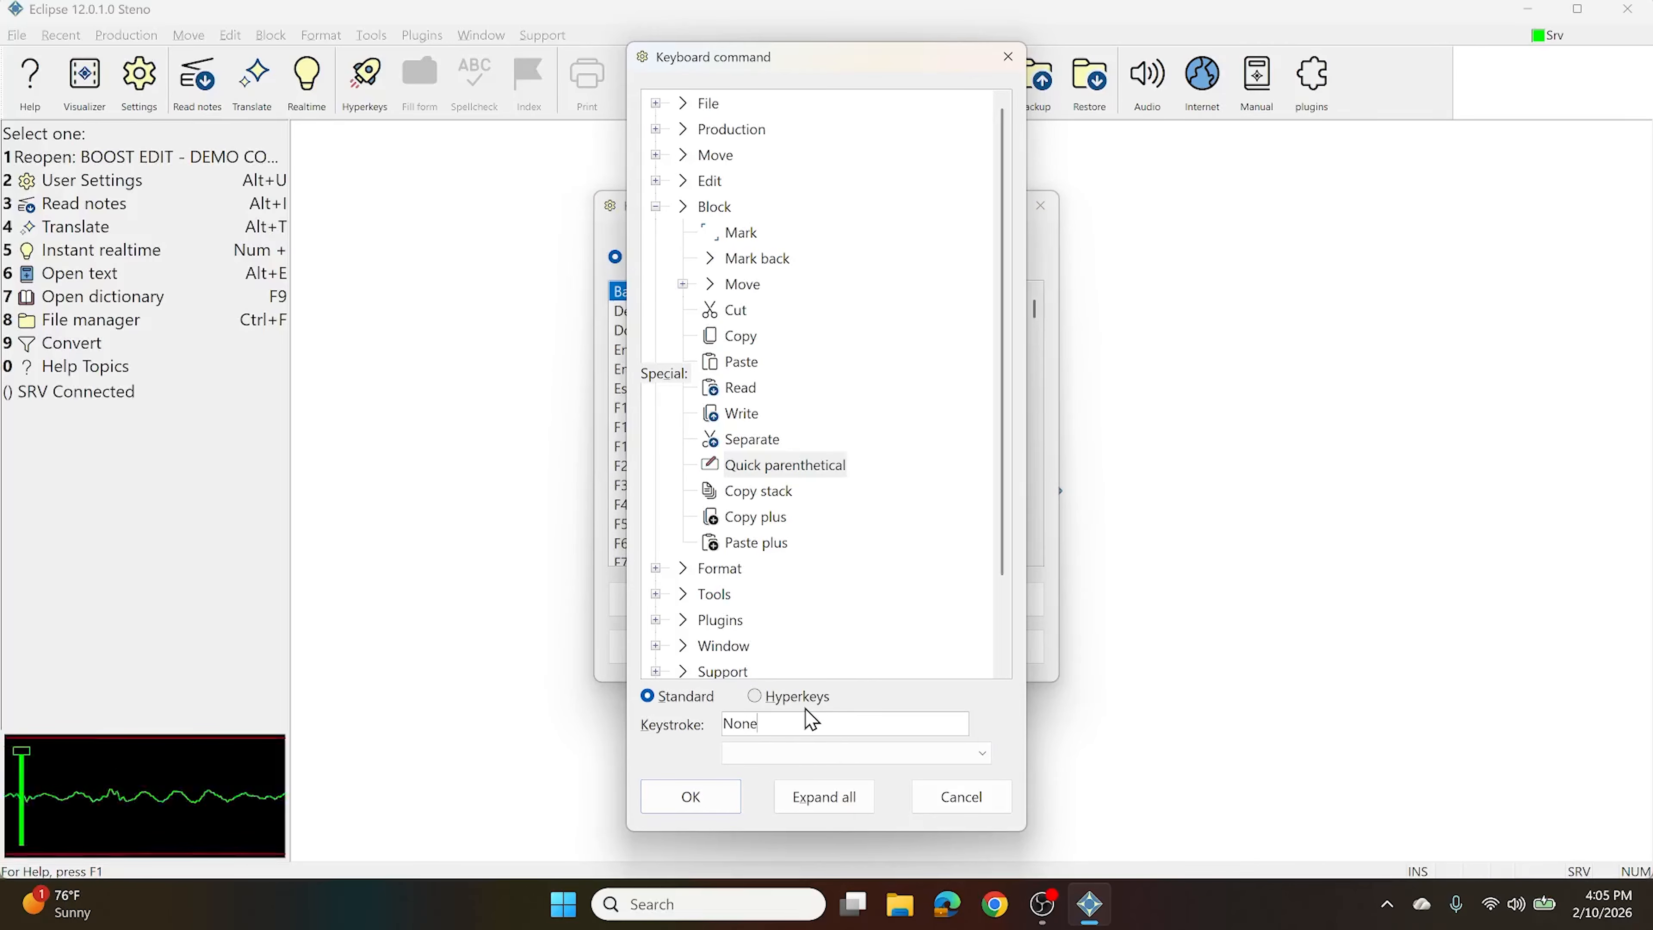
key("ctrl+shift+alt+x")
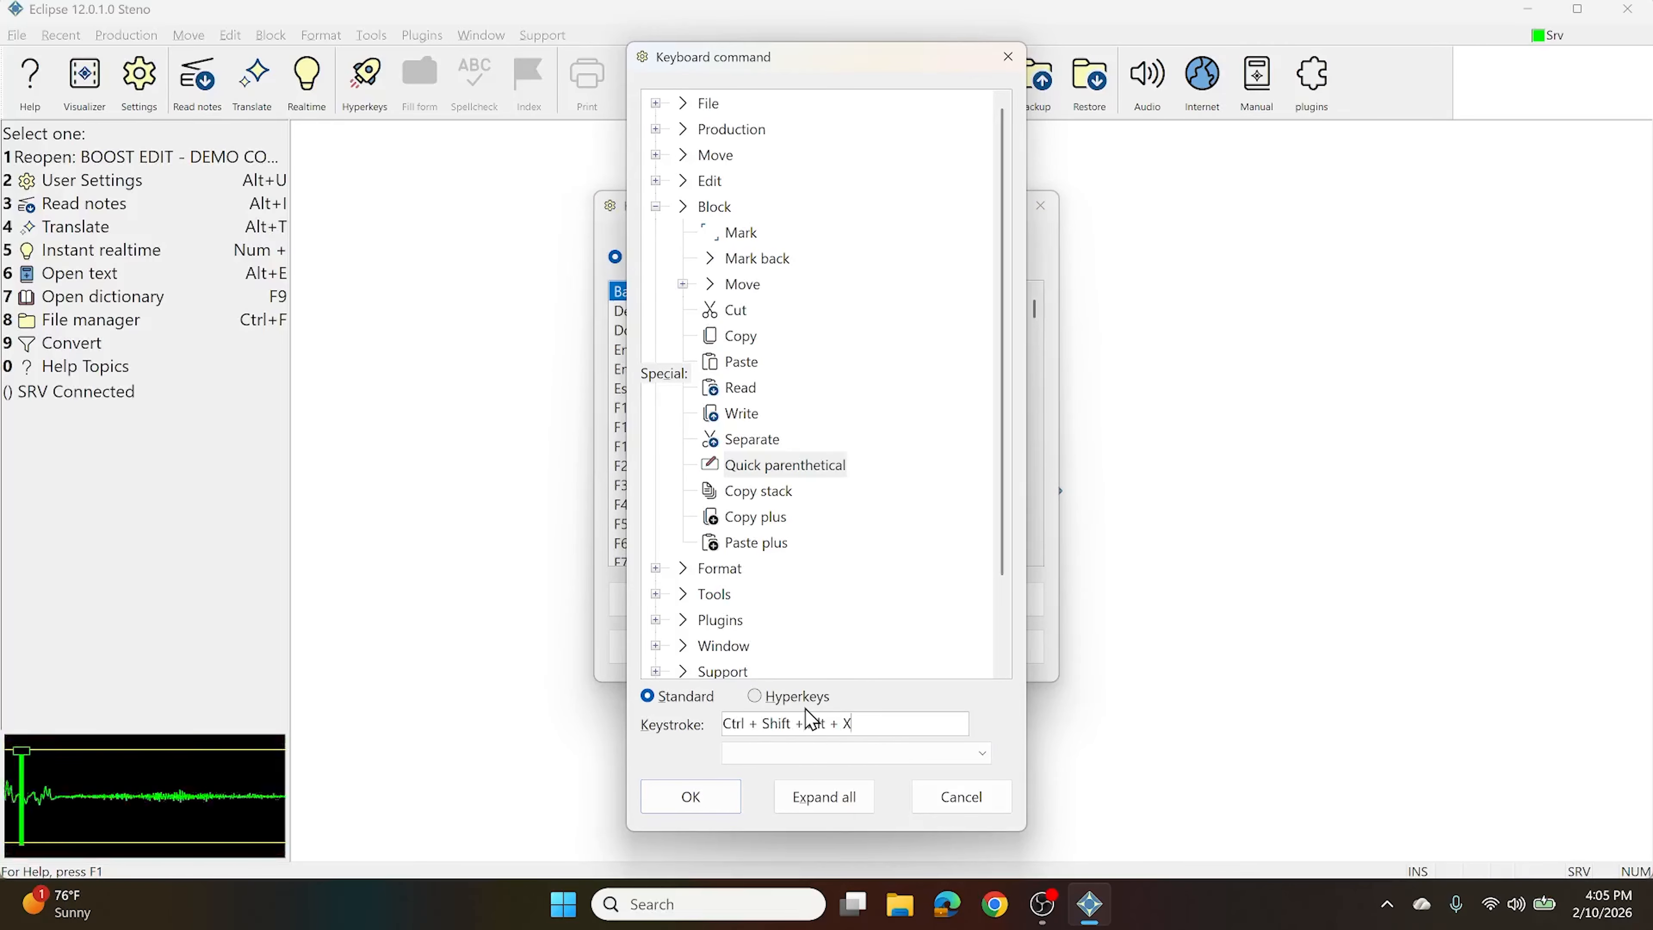
left_click(683, 814)
left_click(786, 463)
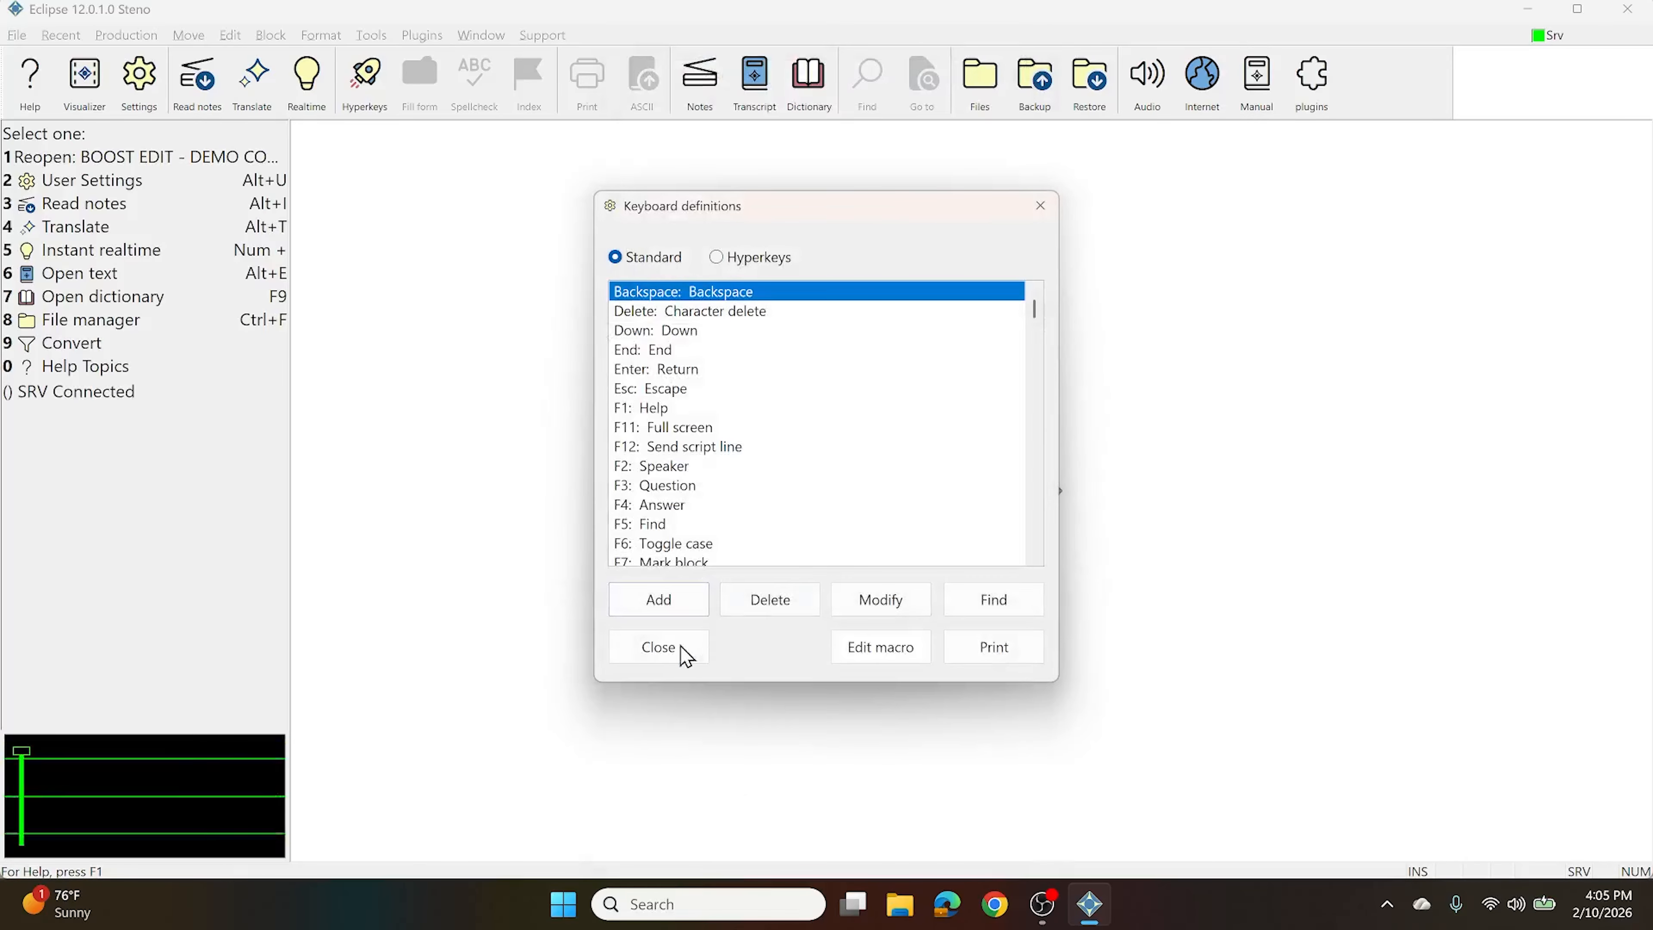
left_click(684, 648)
left_click(683, 618)
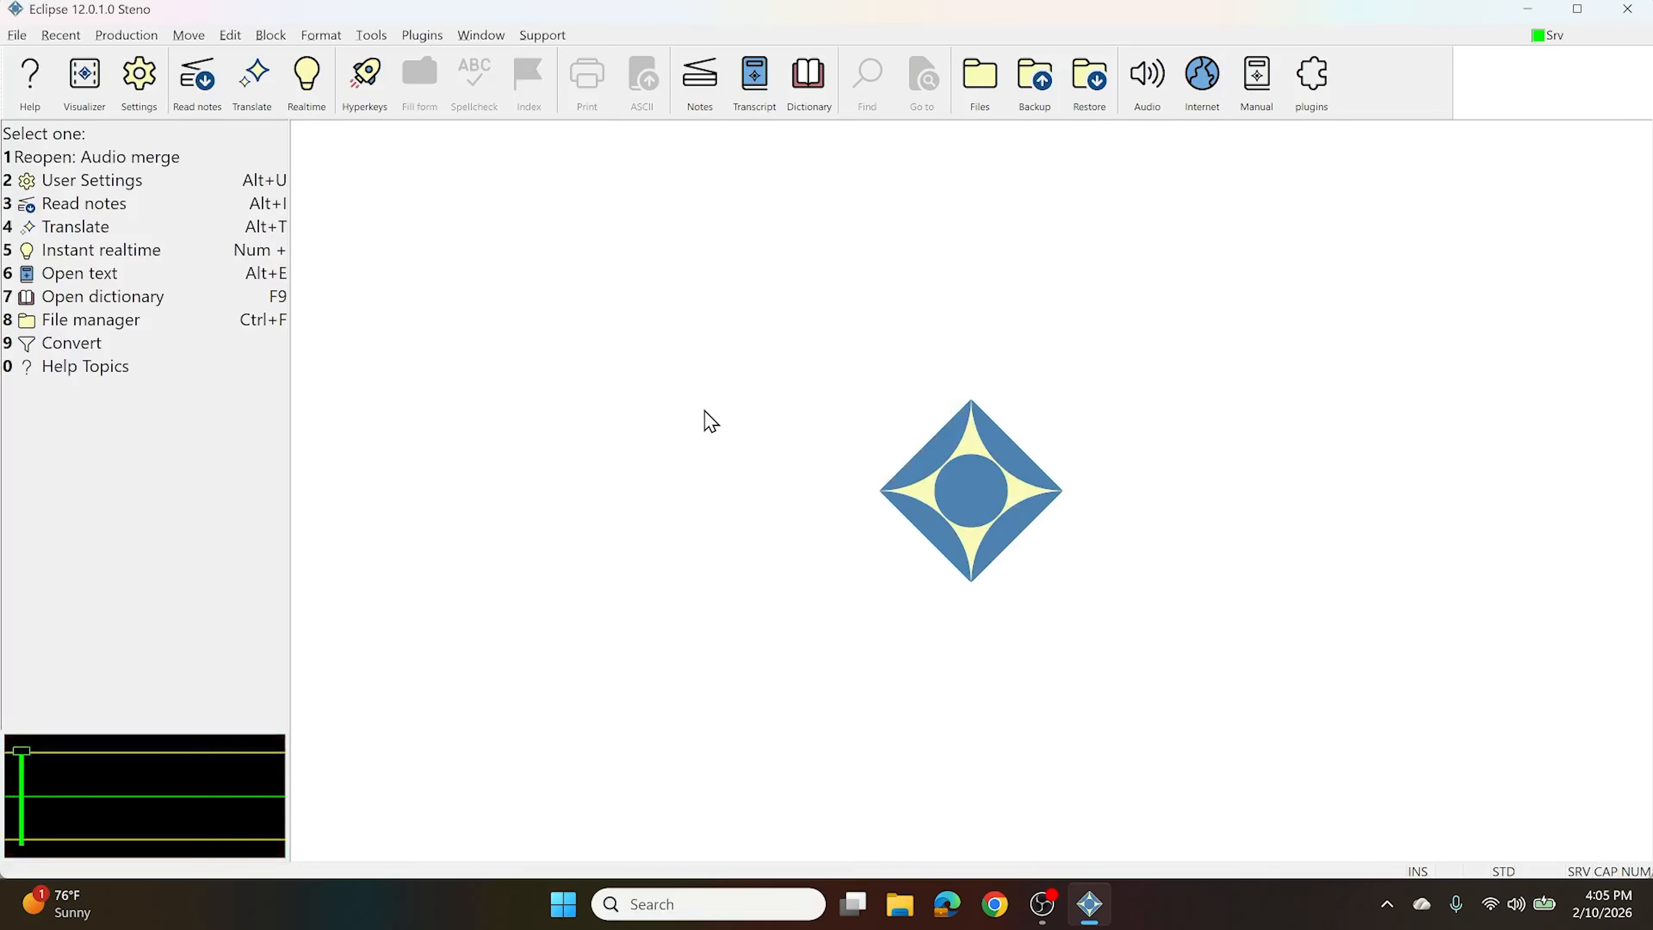
Open the BOOST EDIT - DEMO.ecl transcript
key("ctrl+shift+alt+x")
type("BOO")
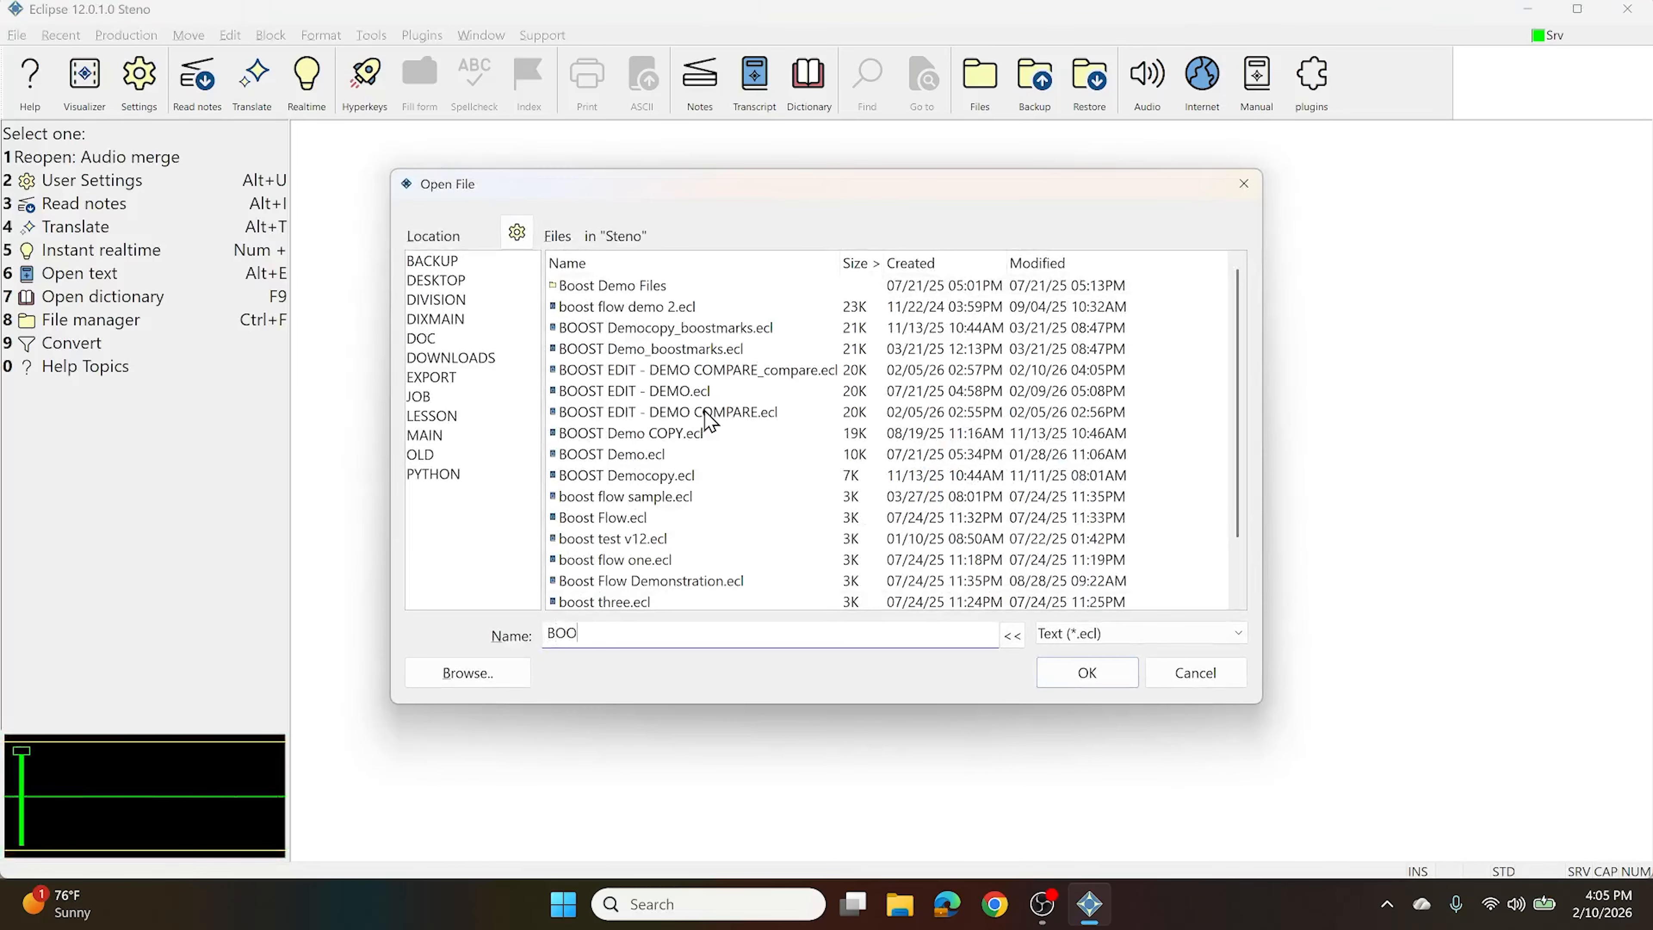
double_click(691, 391)
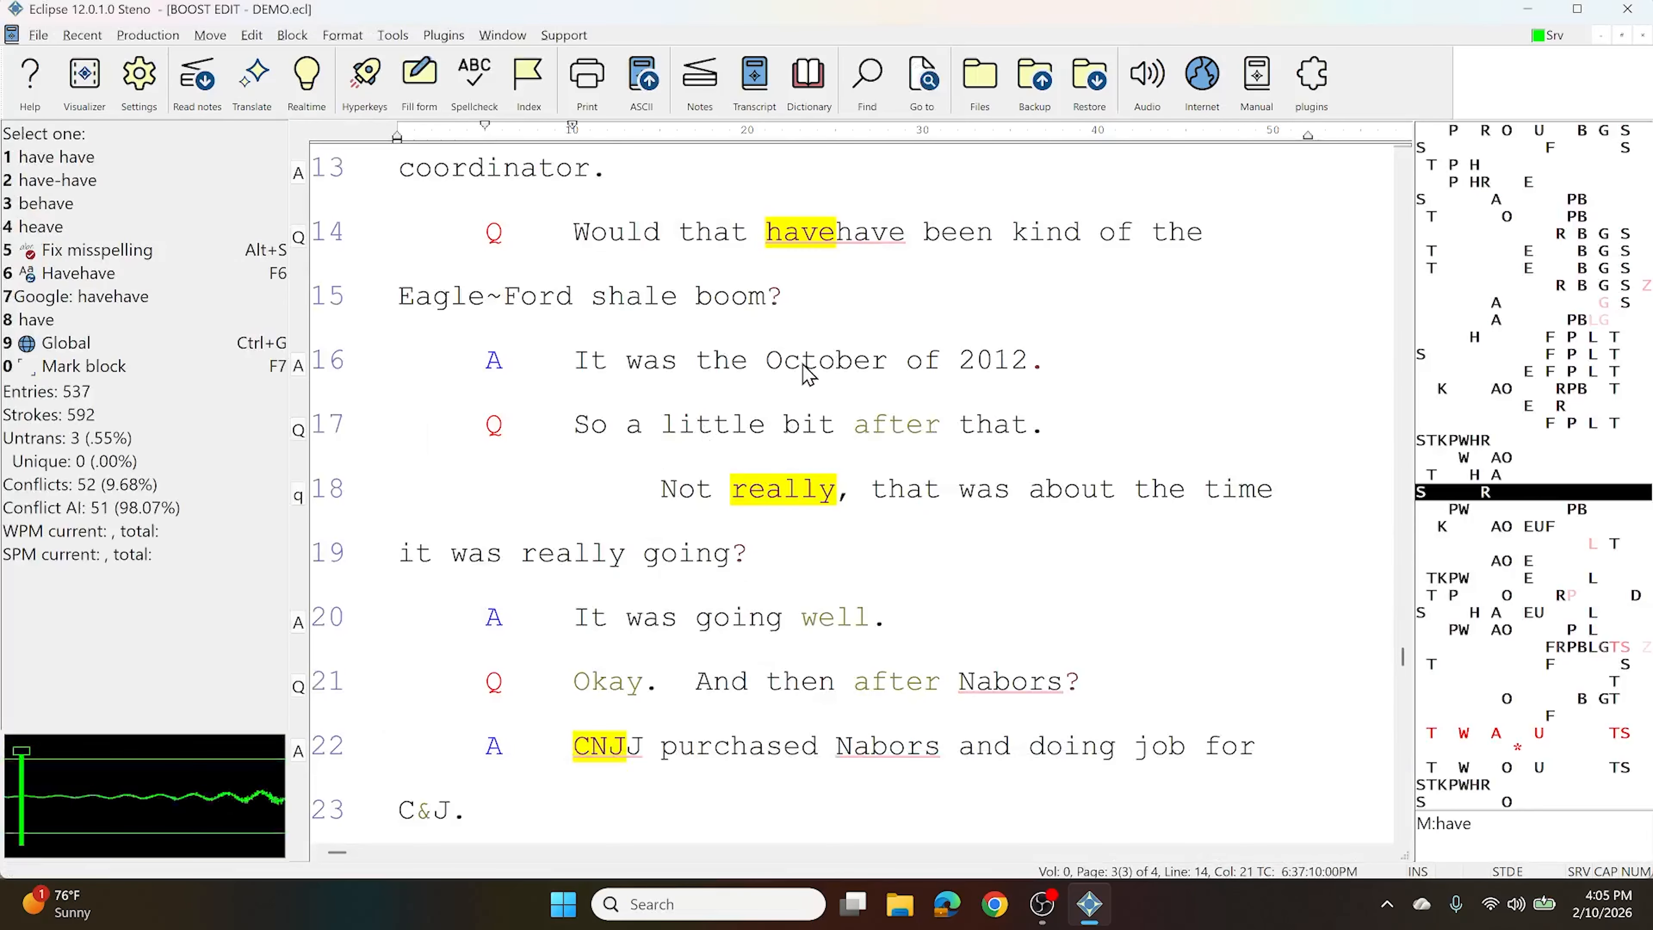
Insert the (audio interference) parenthetical into line 14 using Block > Quick parenthetical
key("ctrl+p")
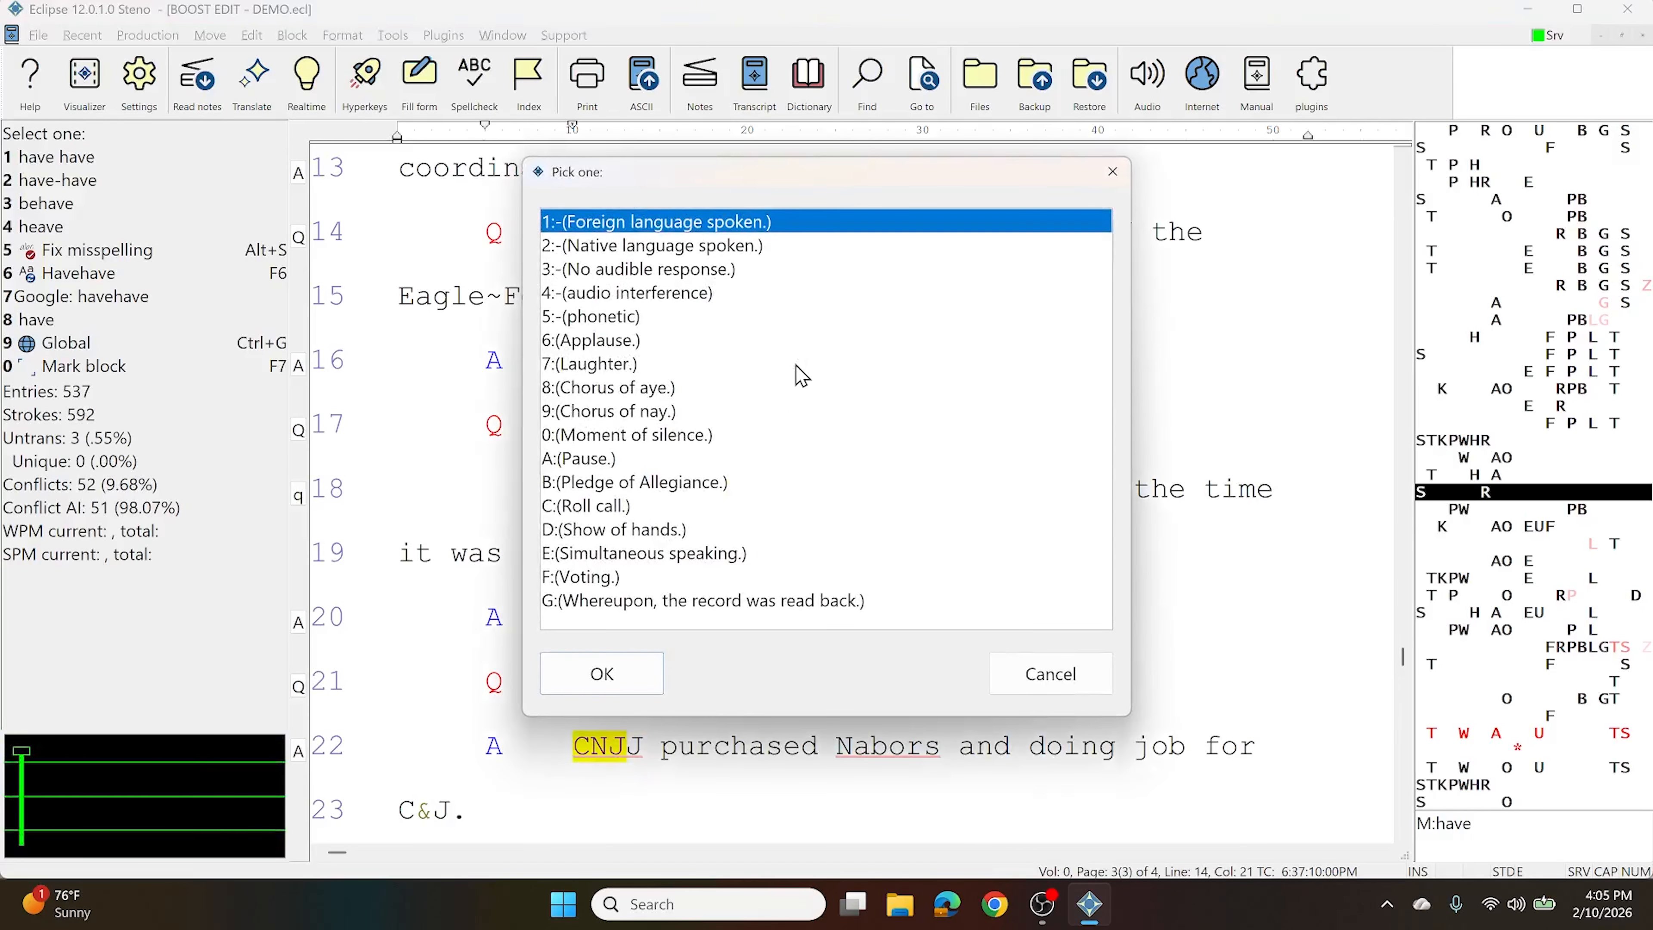
key("Escape")
left_click(252, 35)
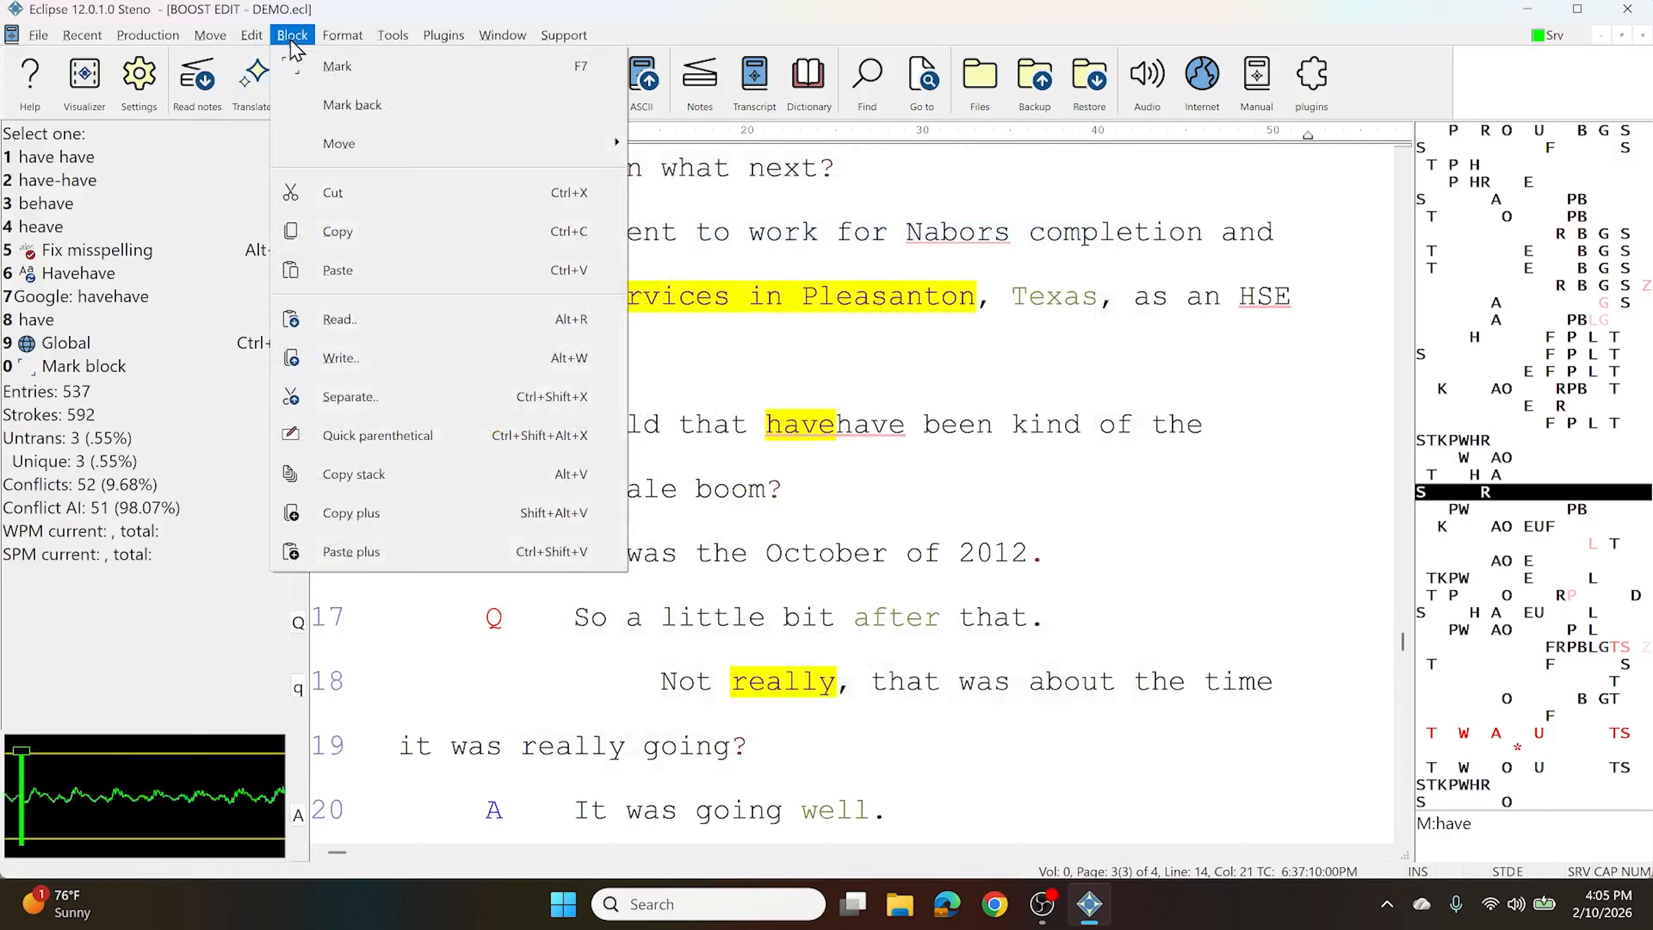
left_click(417, 443)
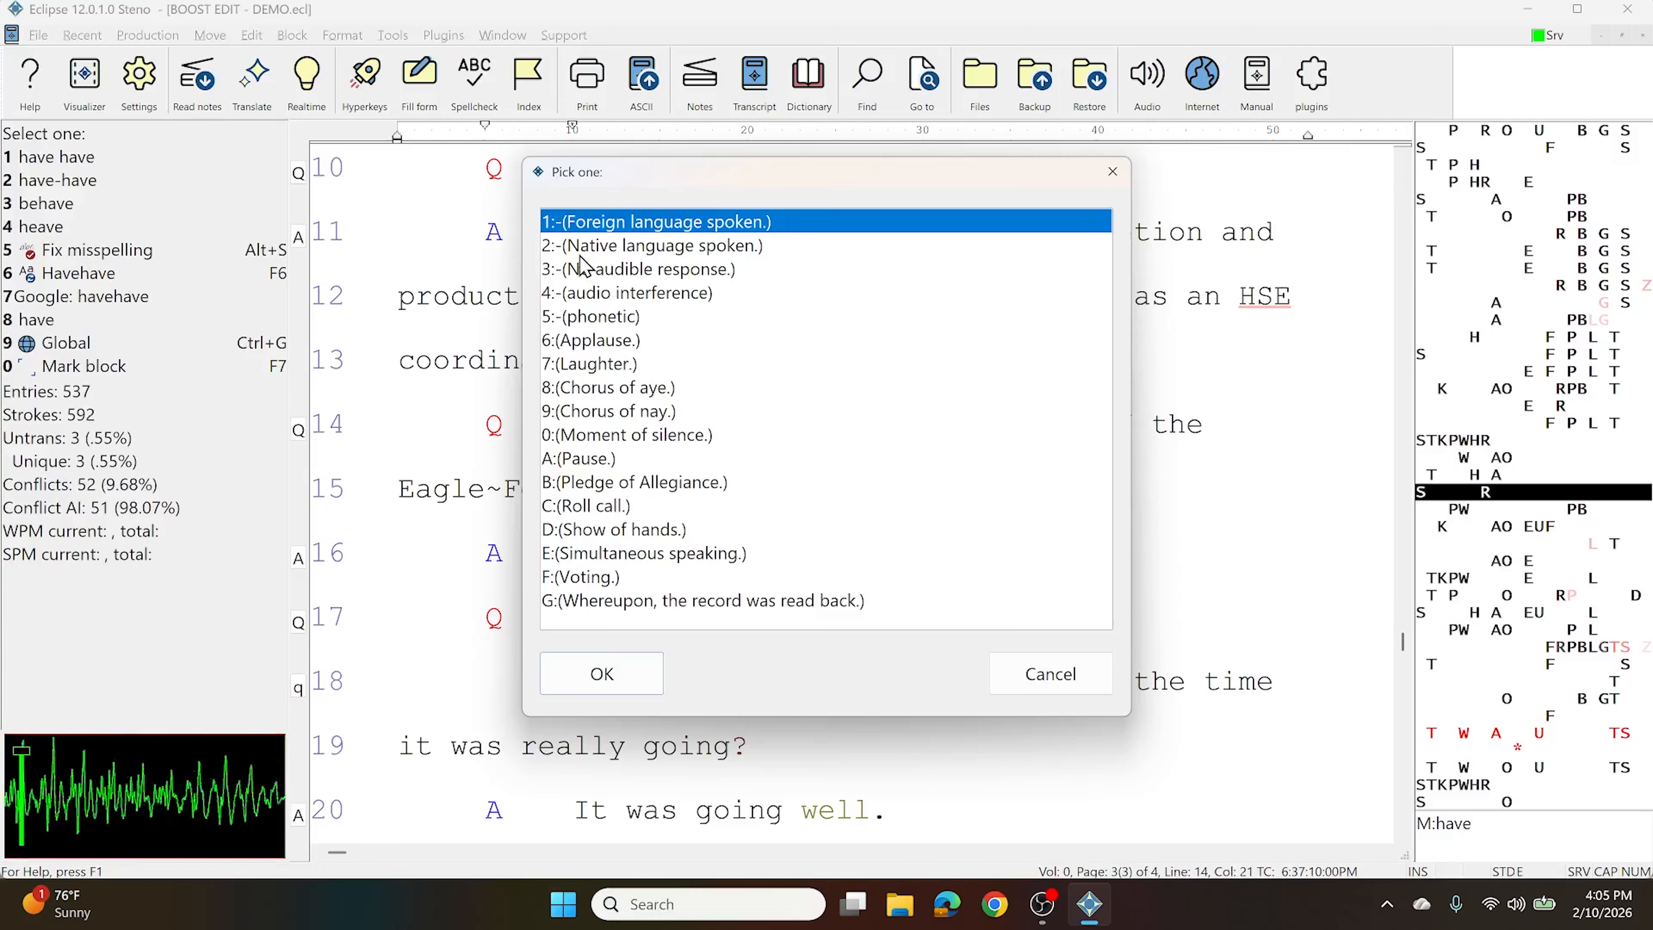
key("Down")
key("Down")
key("Down")
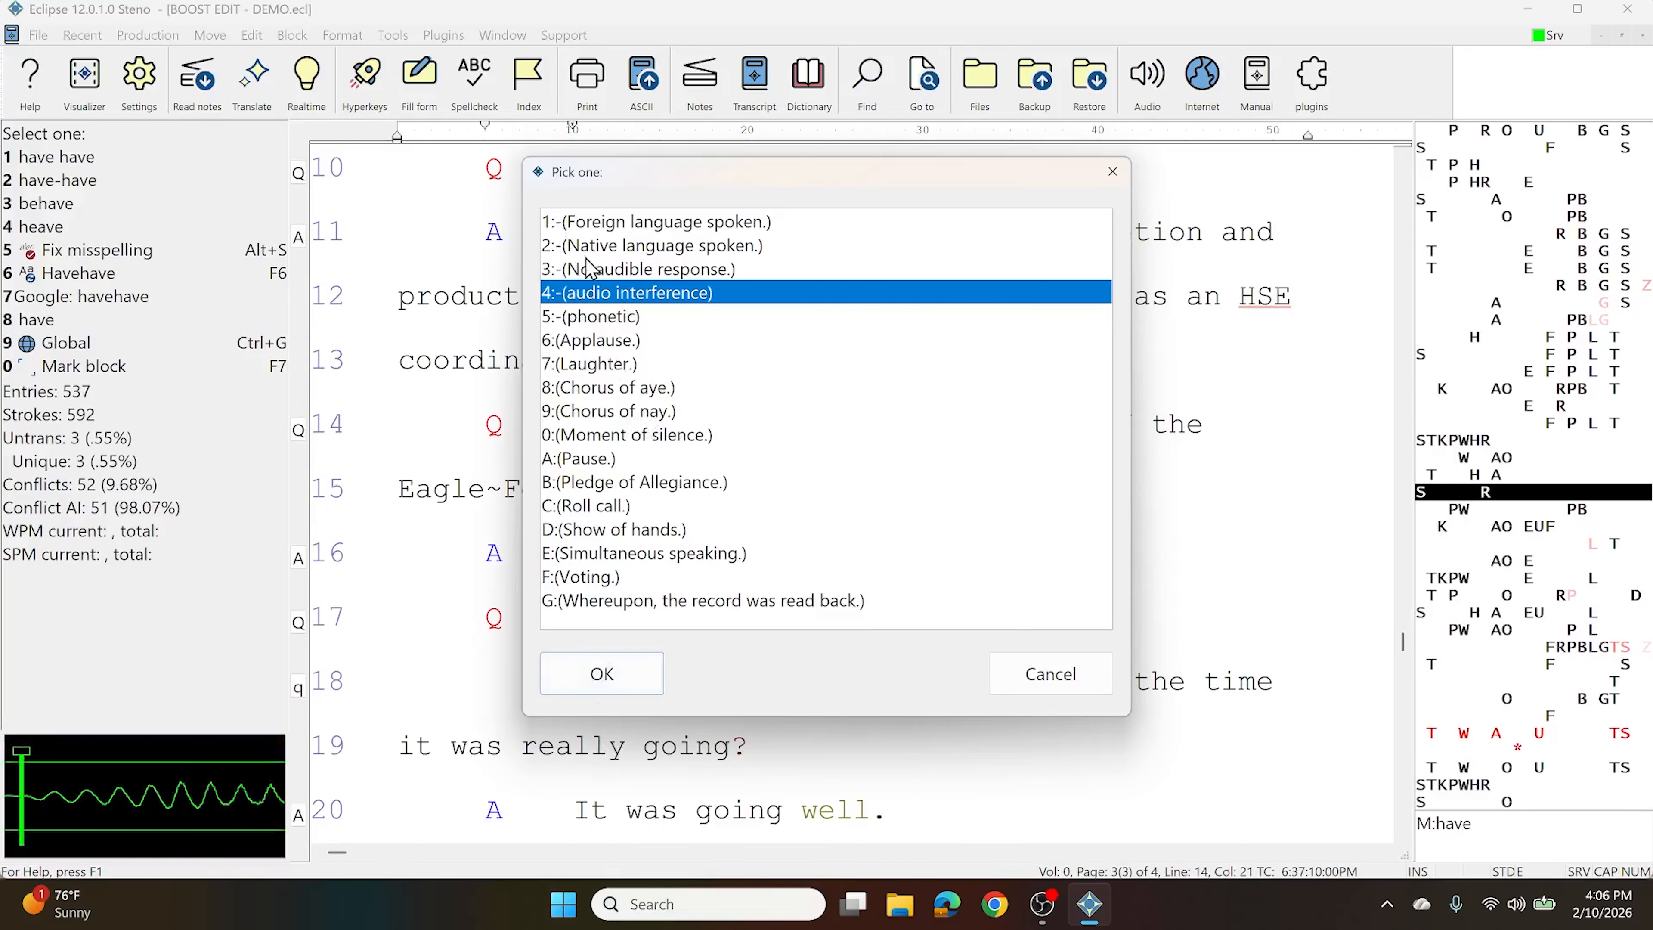
double_click(679, 296)
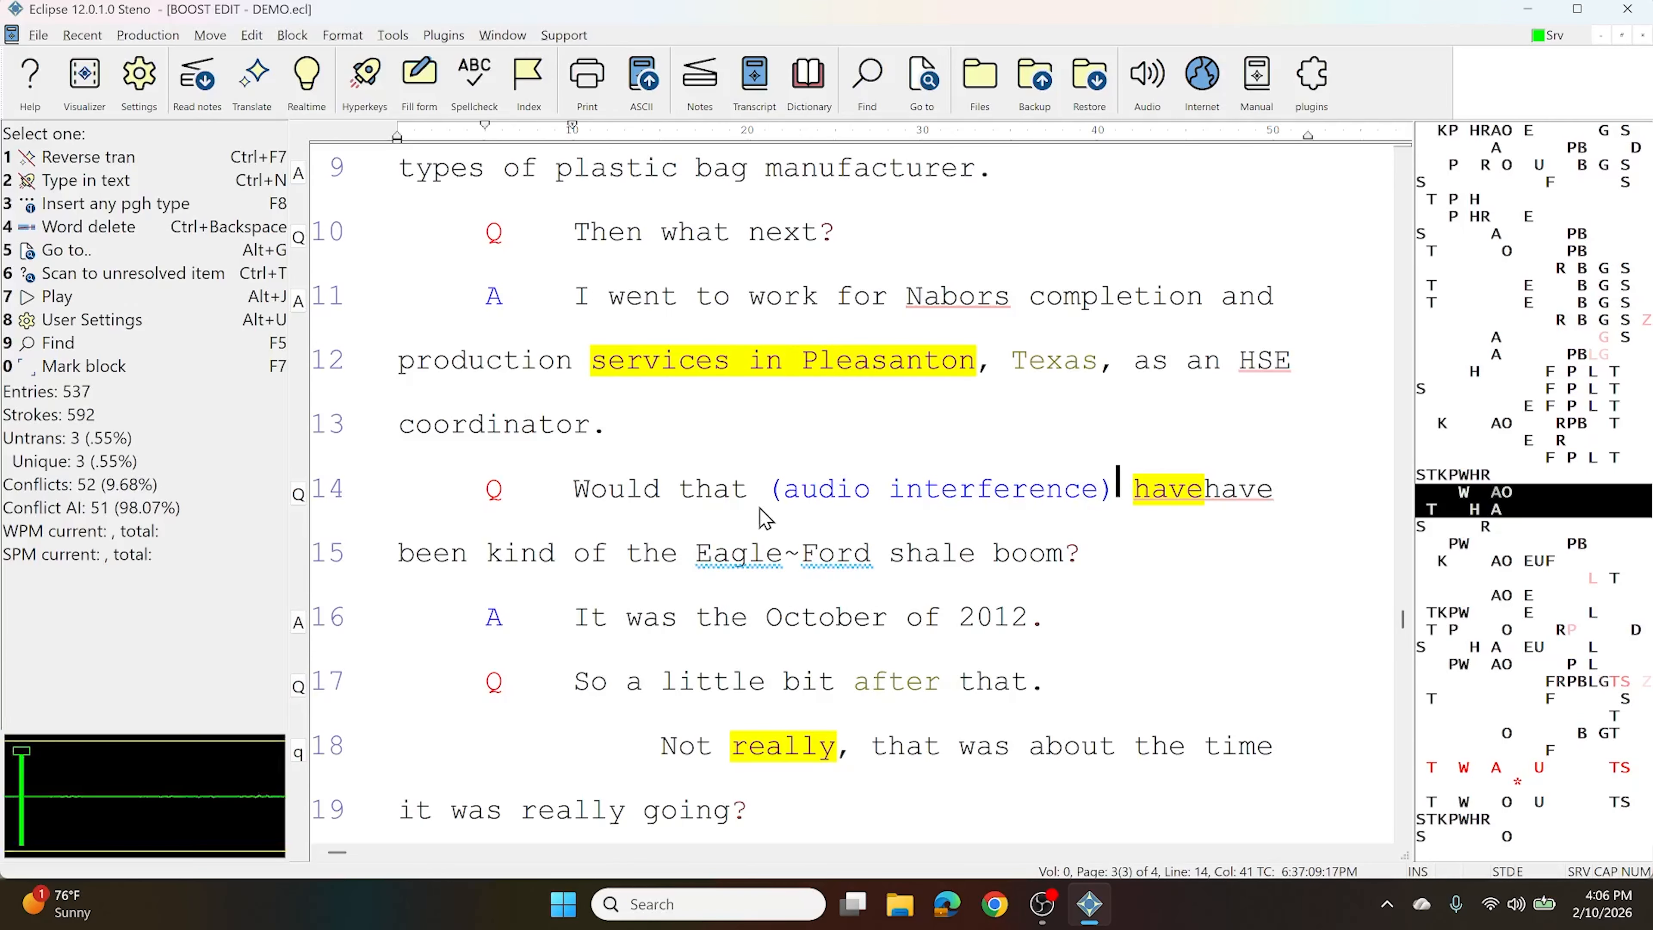
Insert (Foreign language spoken.) before 'shale' on line 15, after Eagle~Ford
left_click(894, 555)
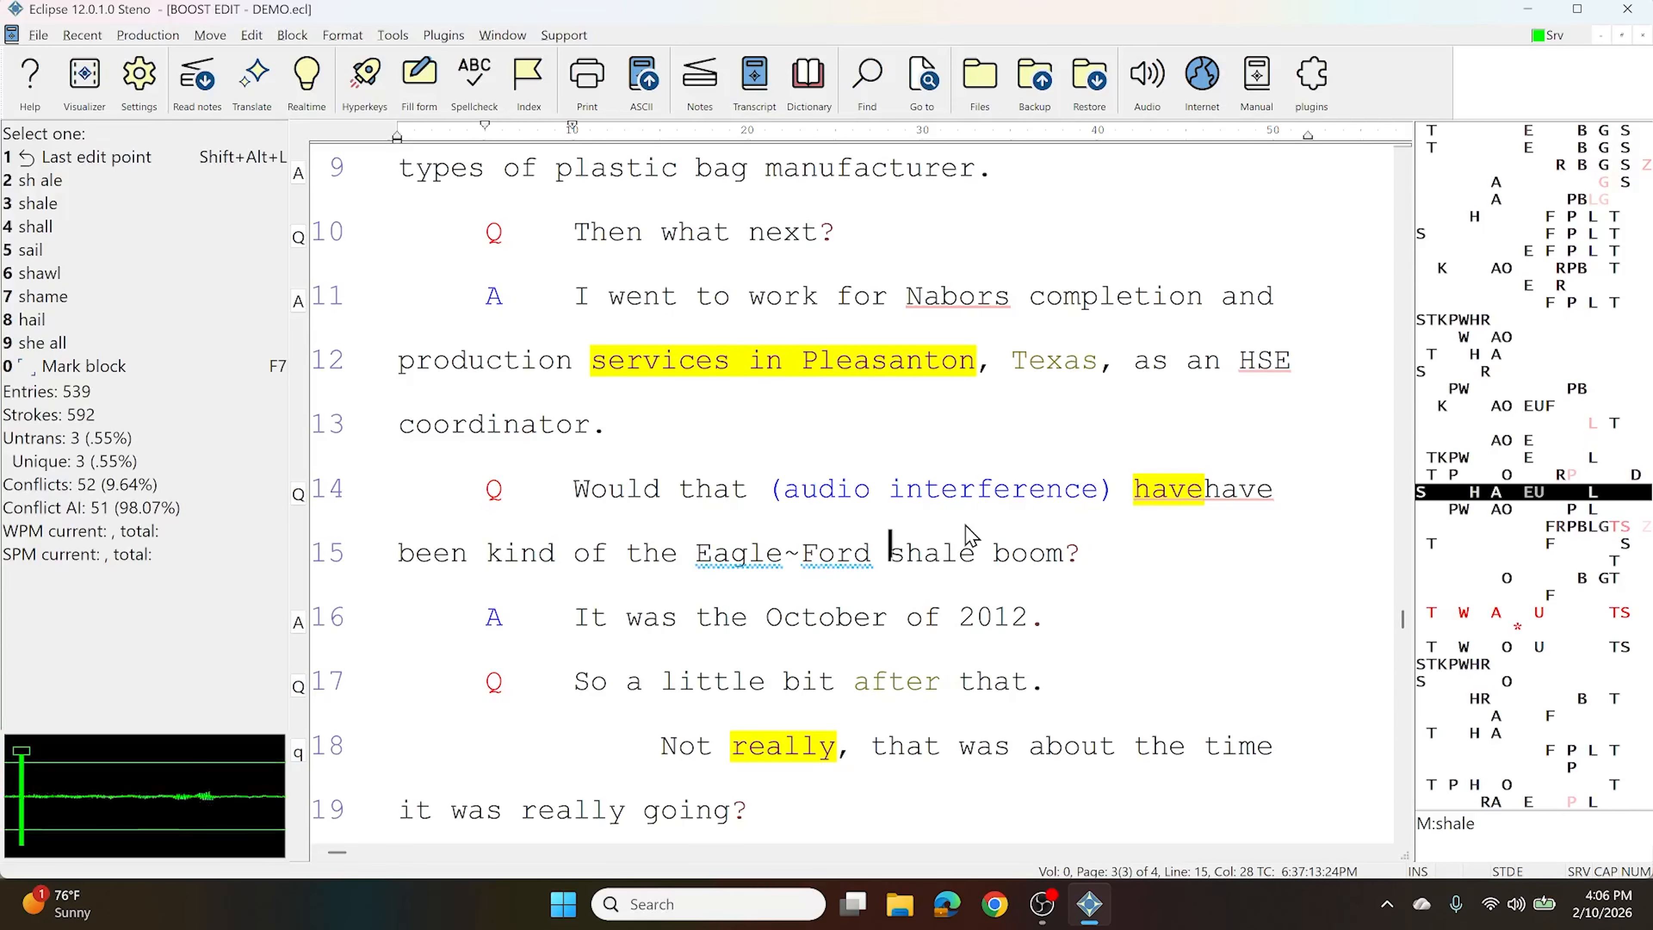
key("ctrl+p")
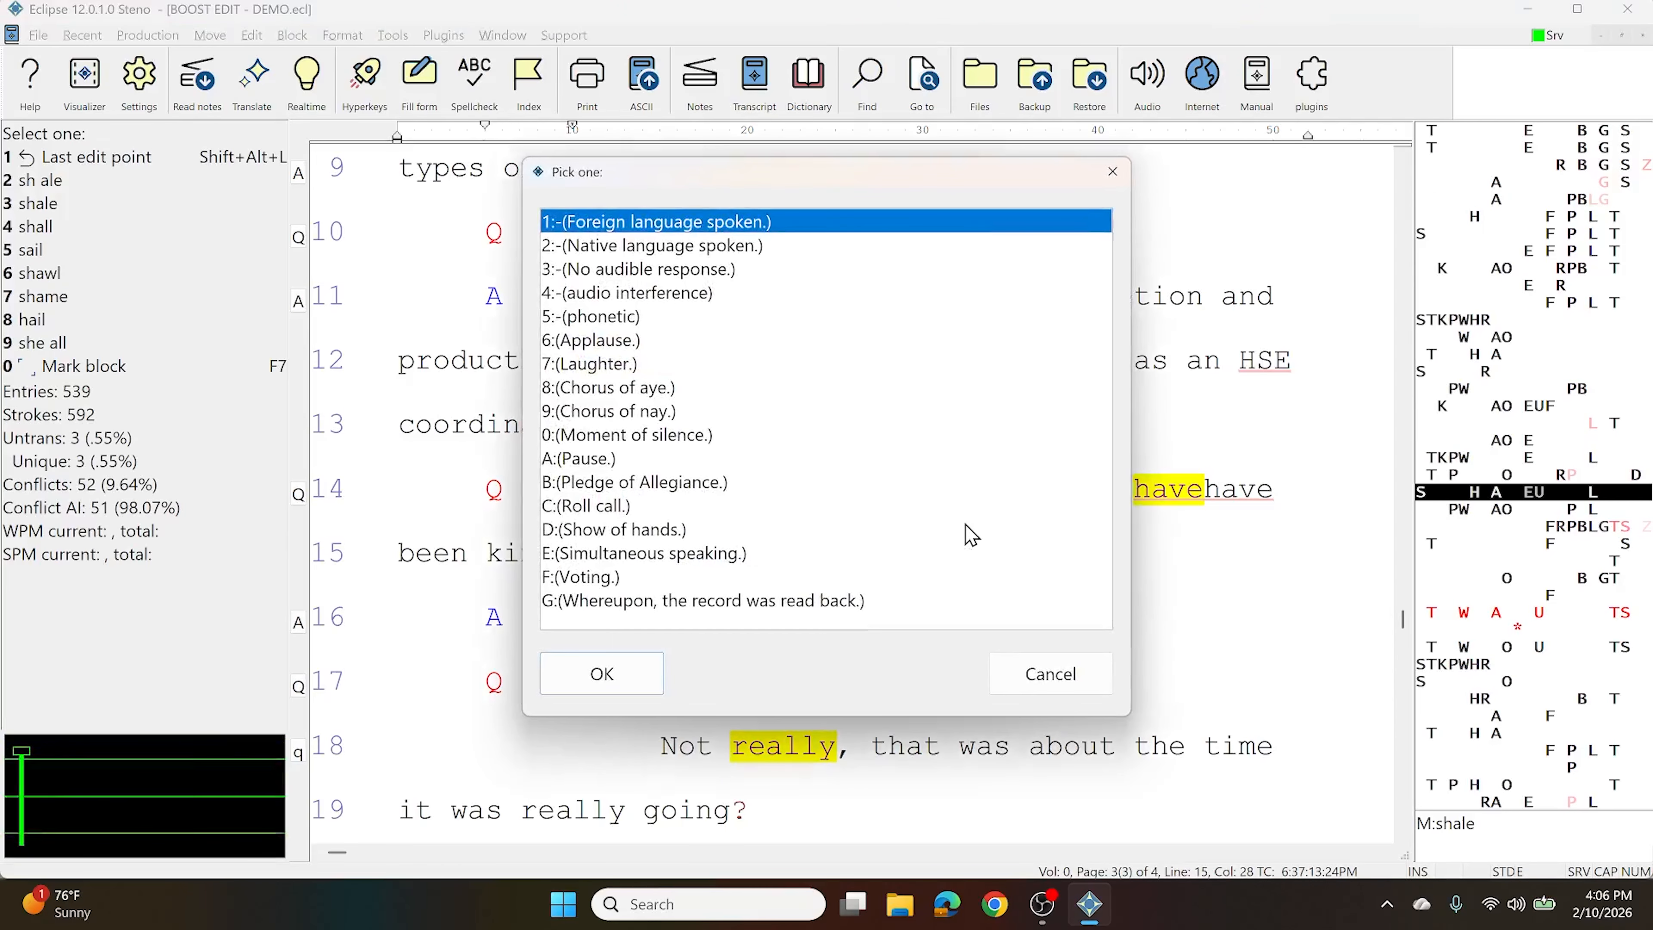
key("Return")
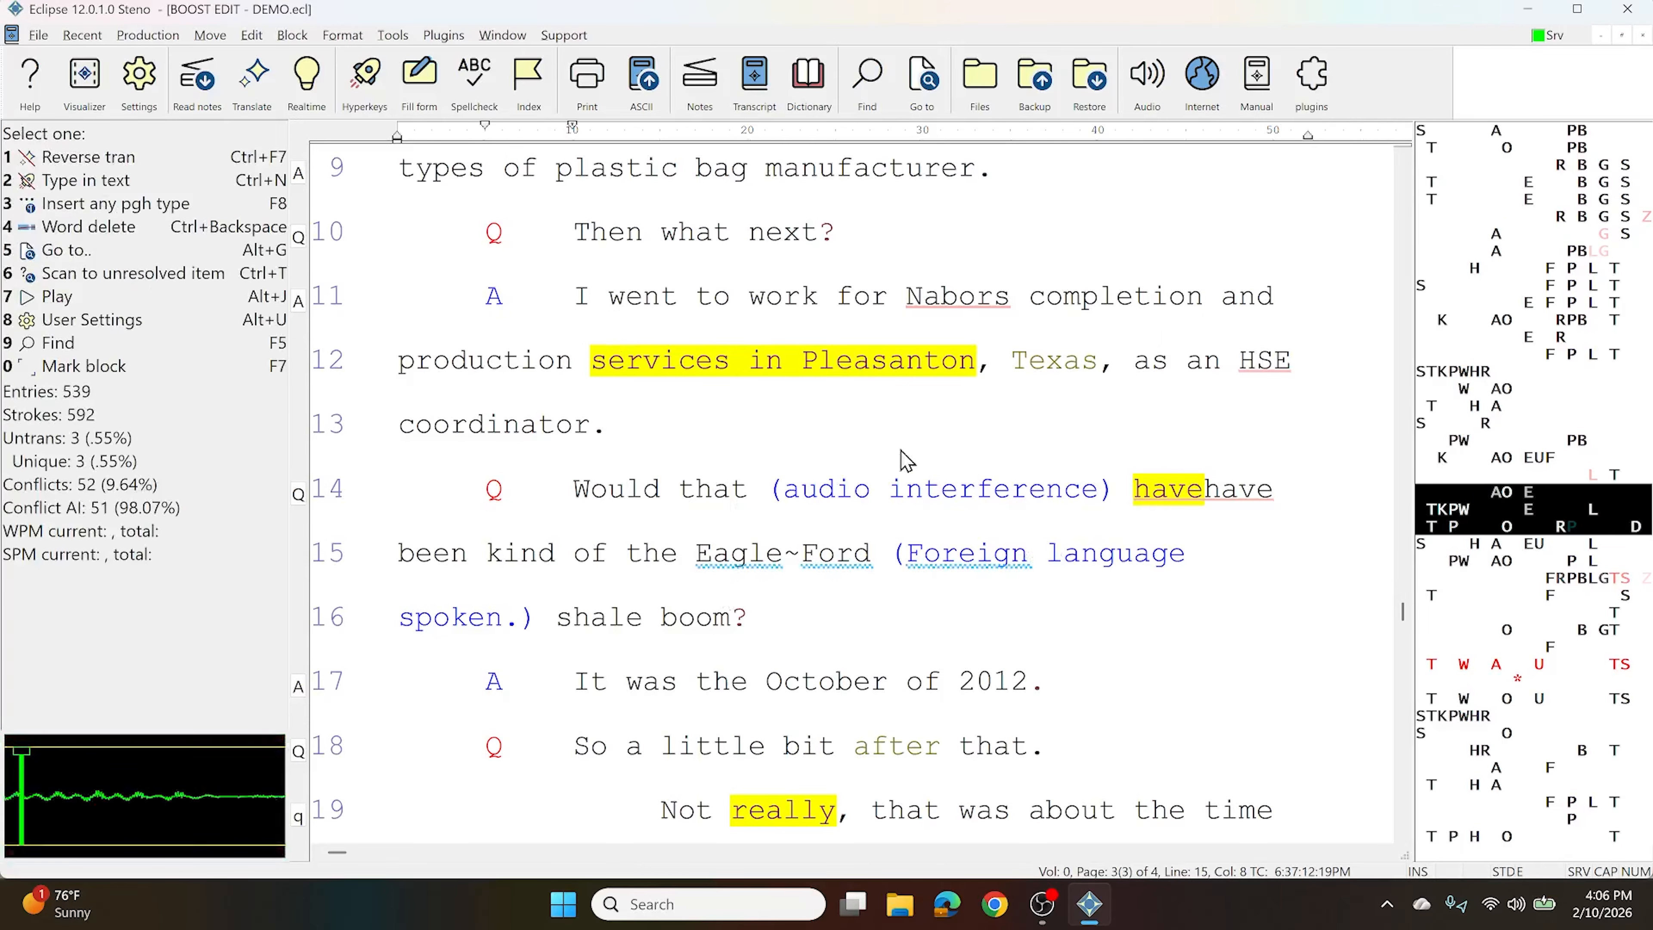
scroll(822, 538, "down", 1)
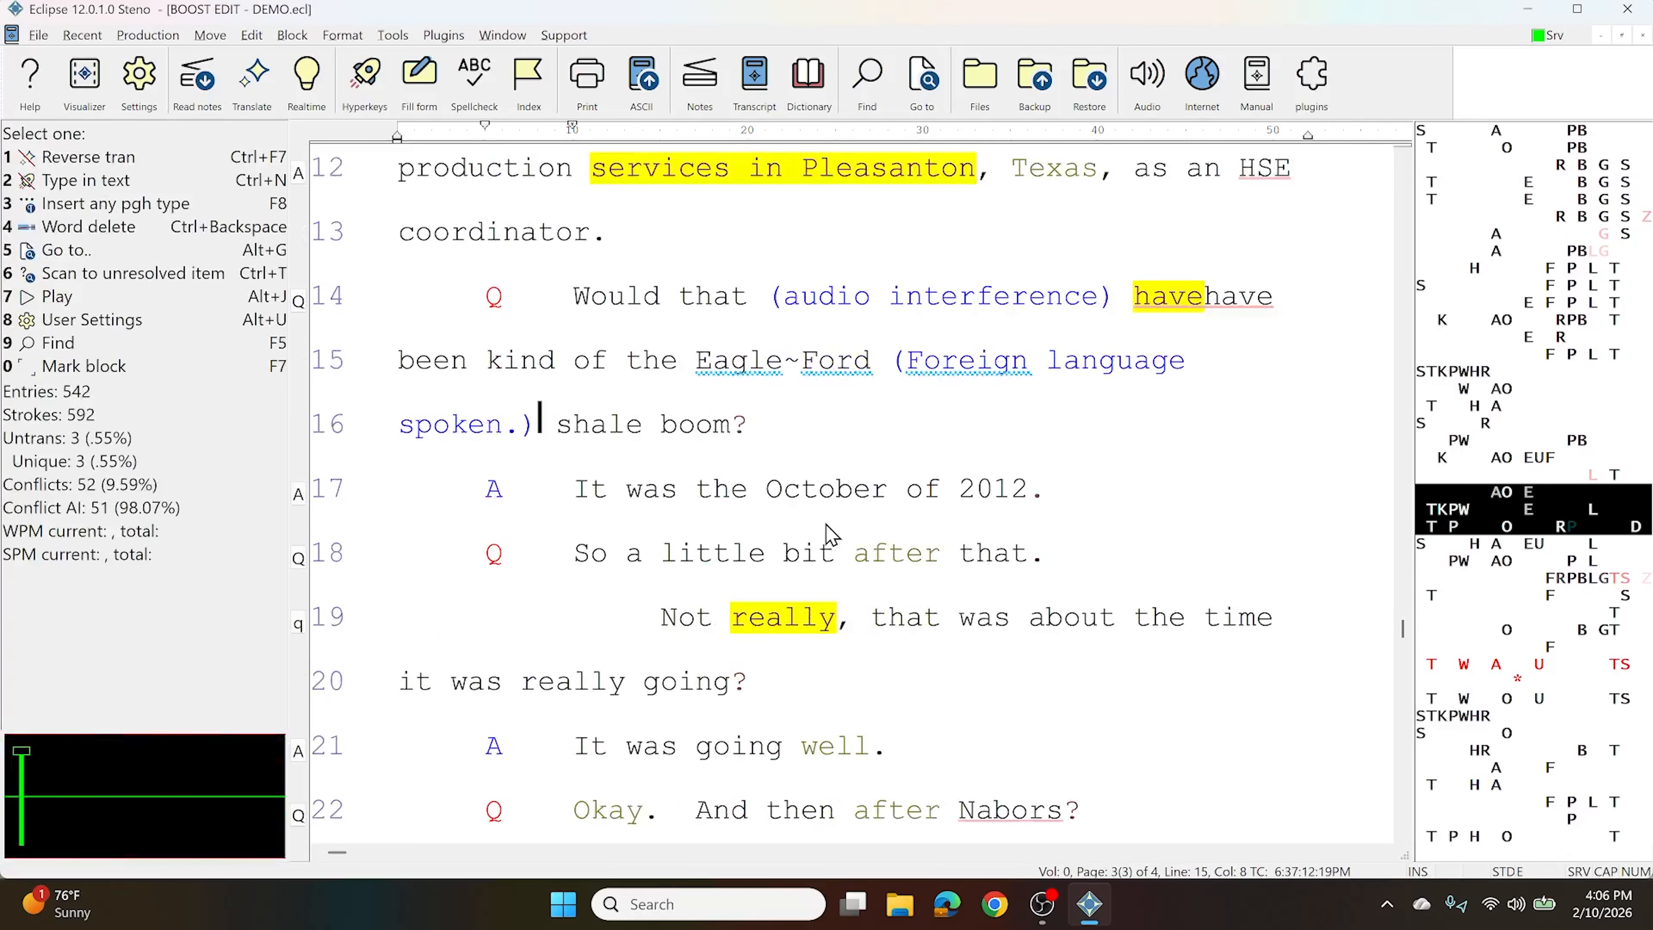
Insert a centered (Laughter.) parenthetical as line 17 after 'shale boom?', then open the Plugins menu
left_click(822, 430)
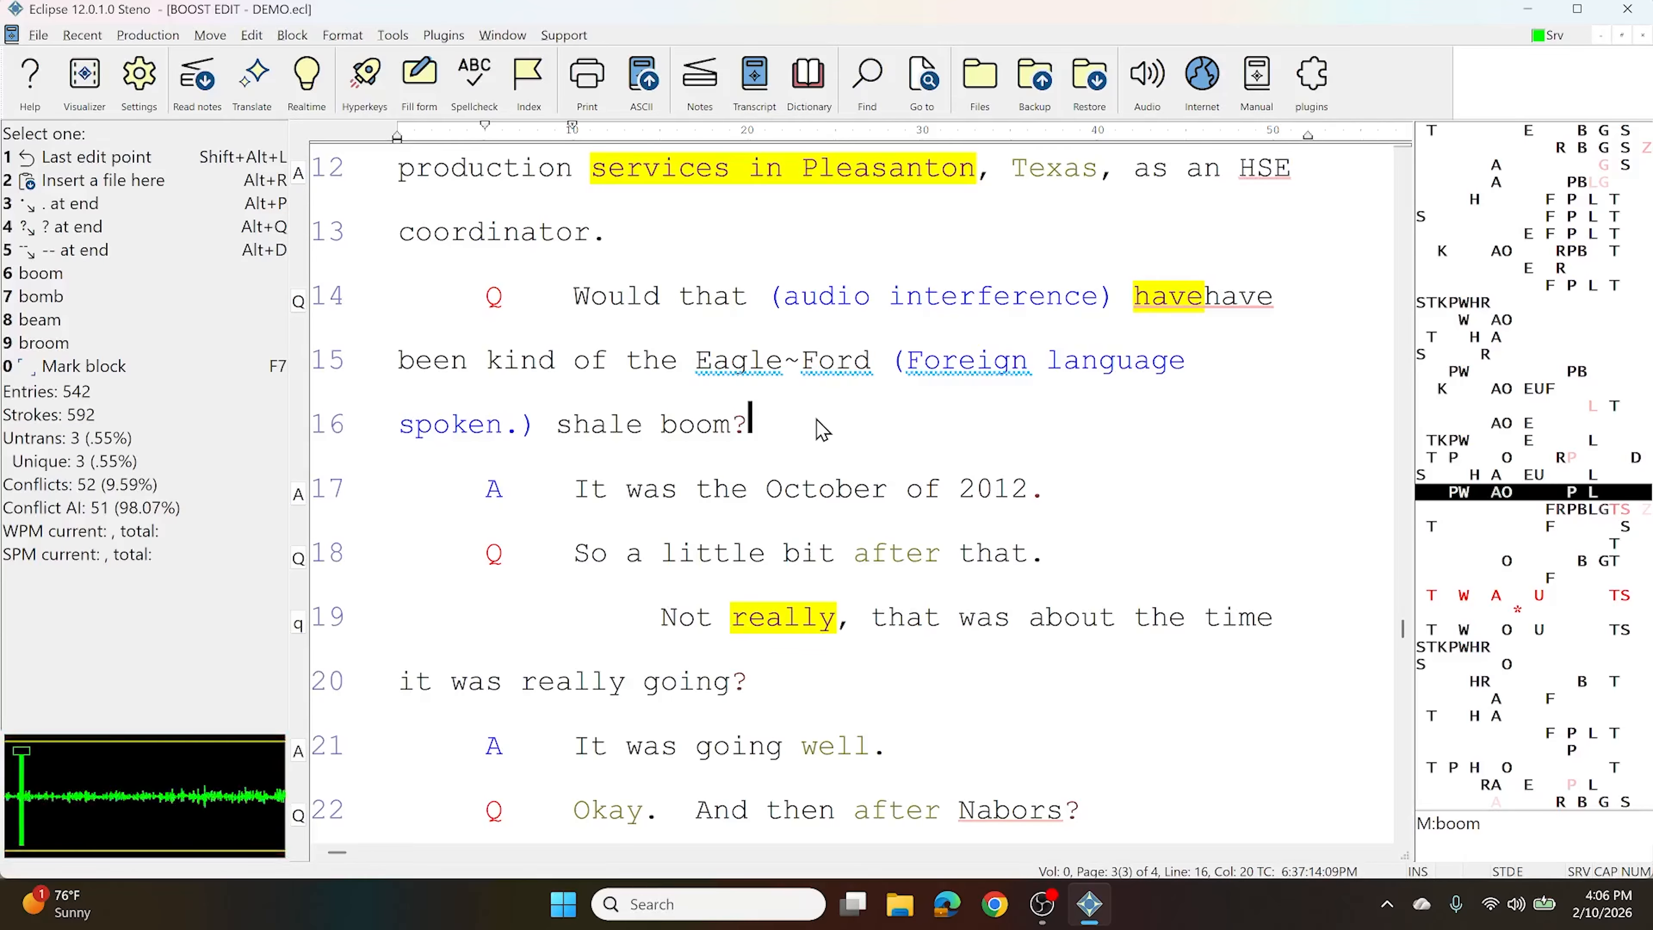
key("ctrl+p")
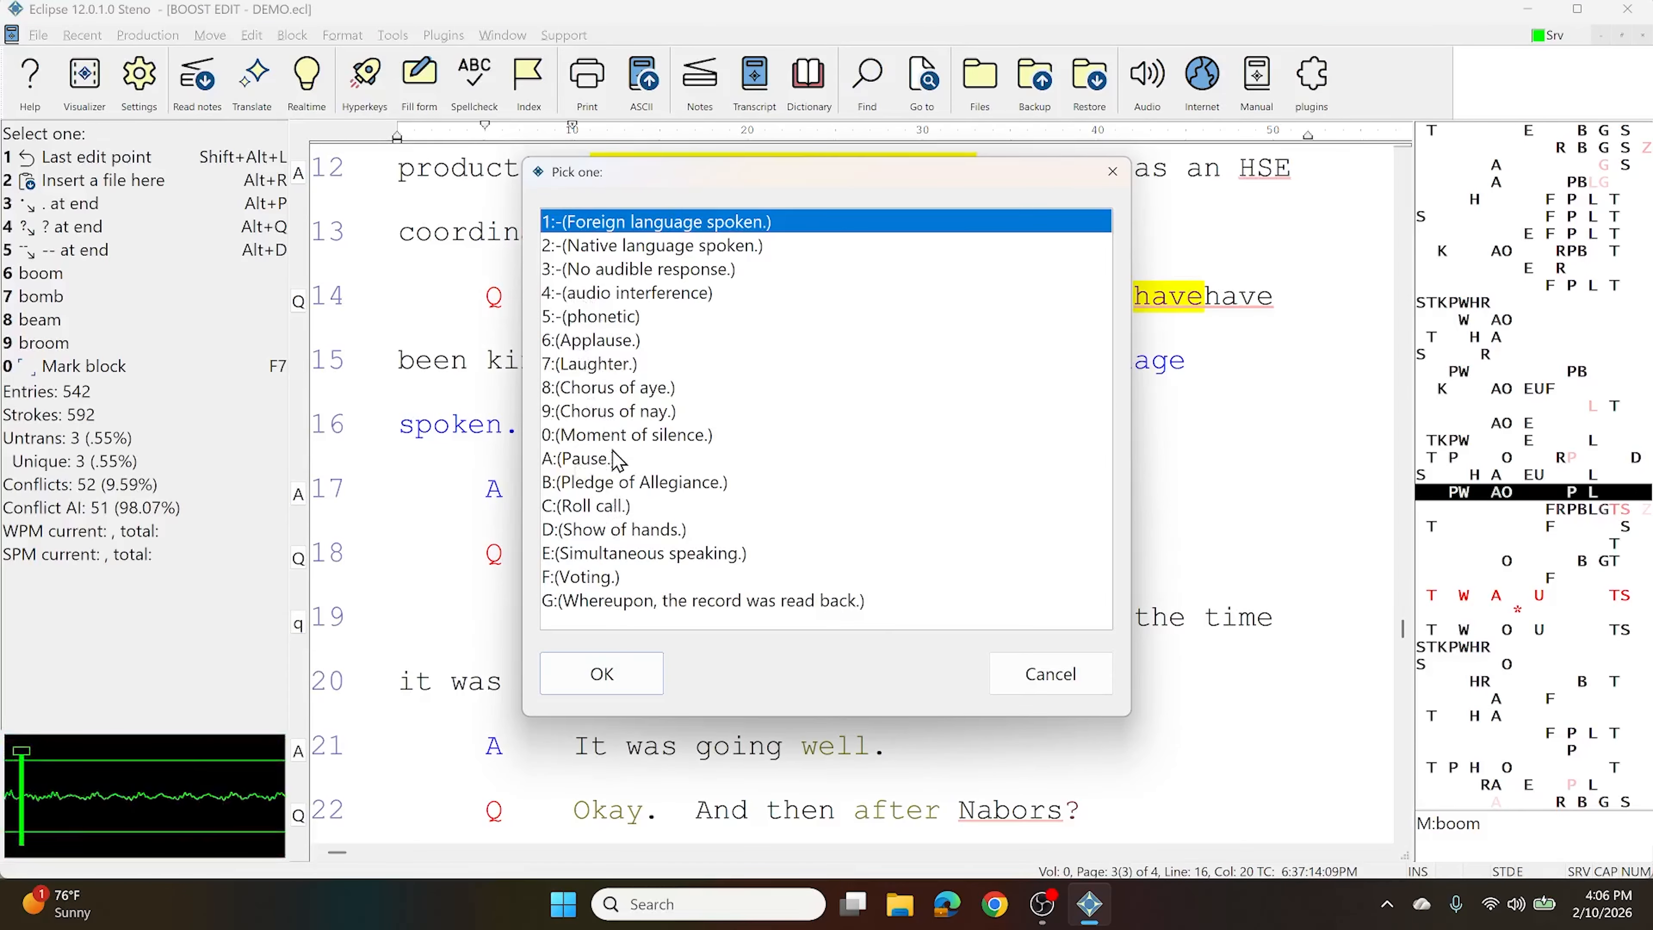
left_click(586, 368)
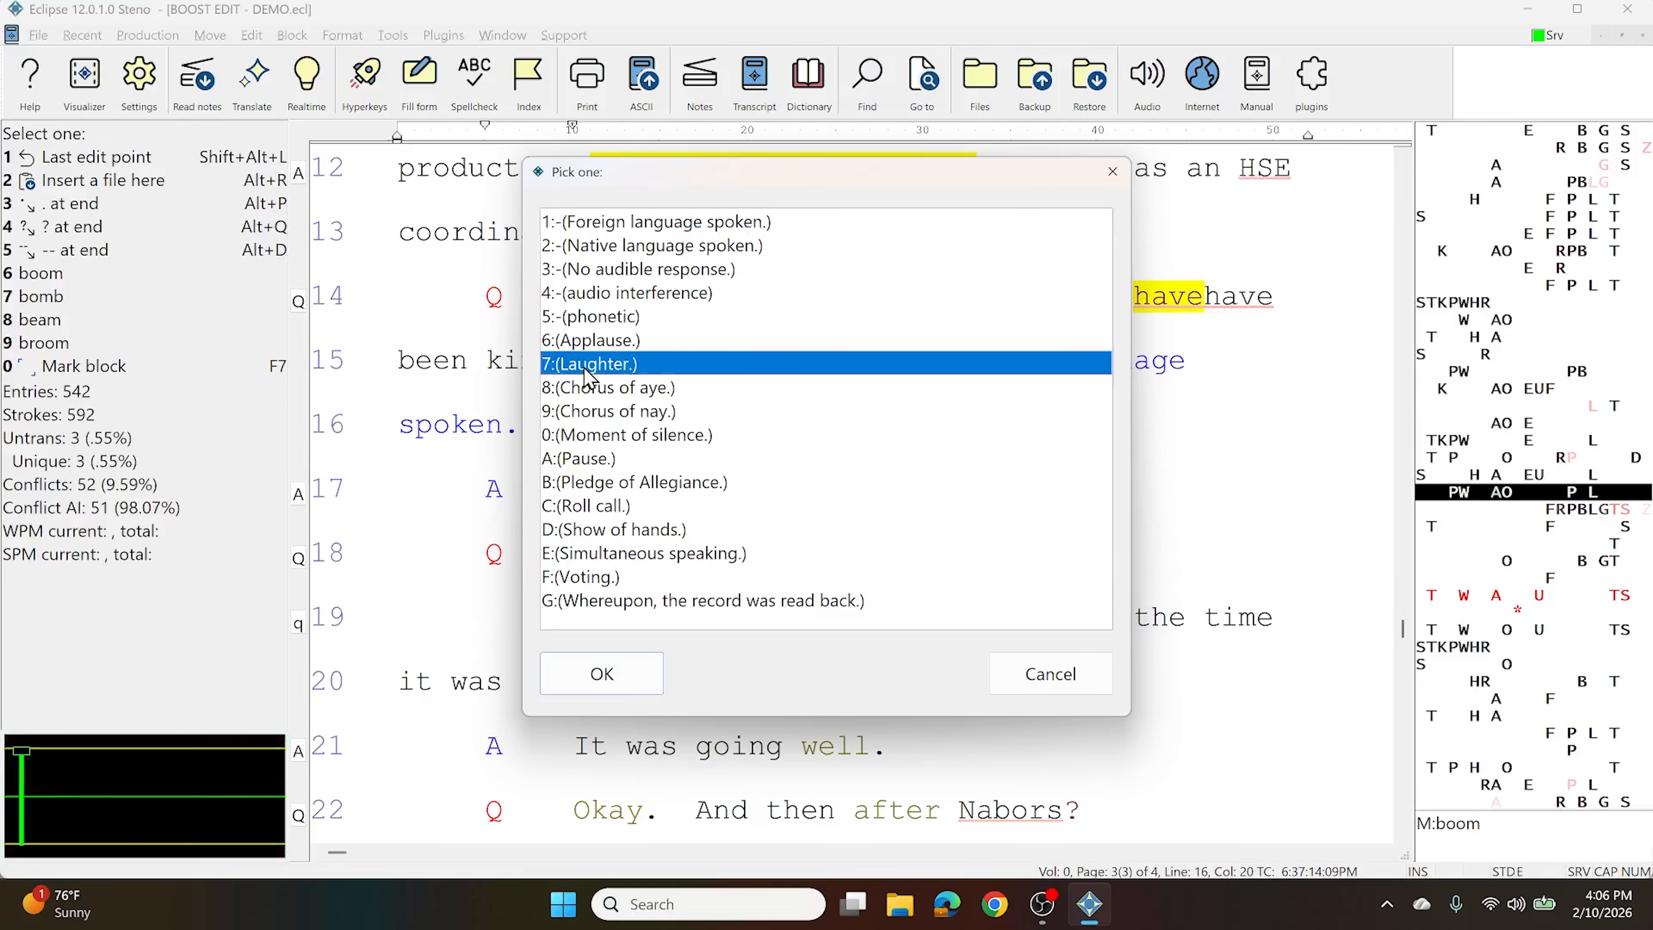
left_click(610, 683)
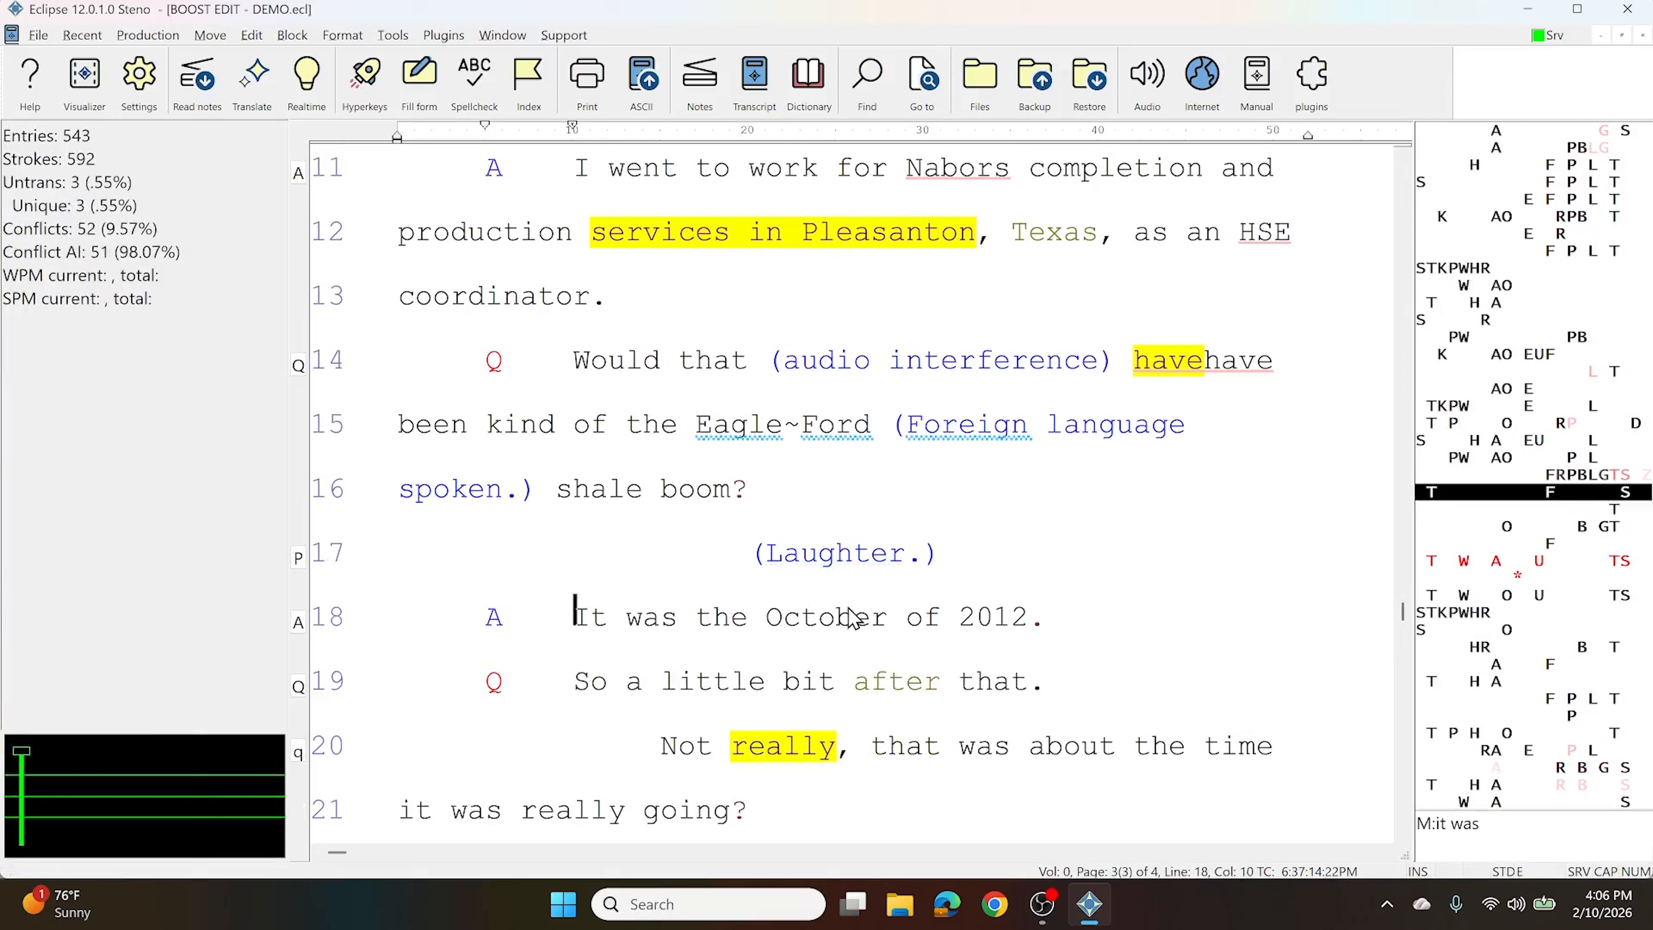
left_click(961, 557)
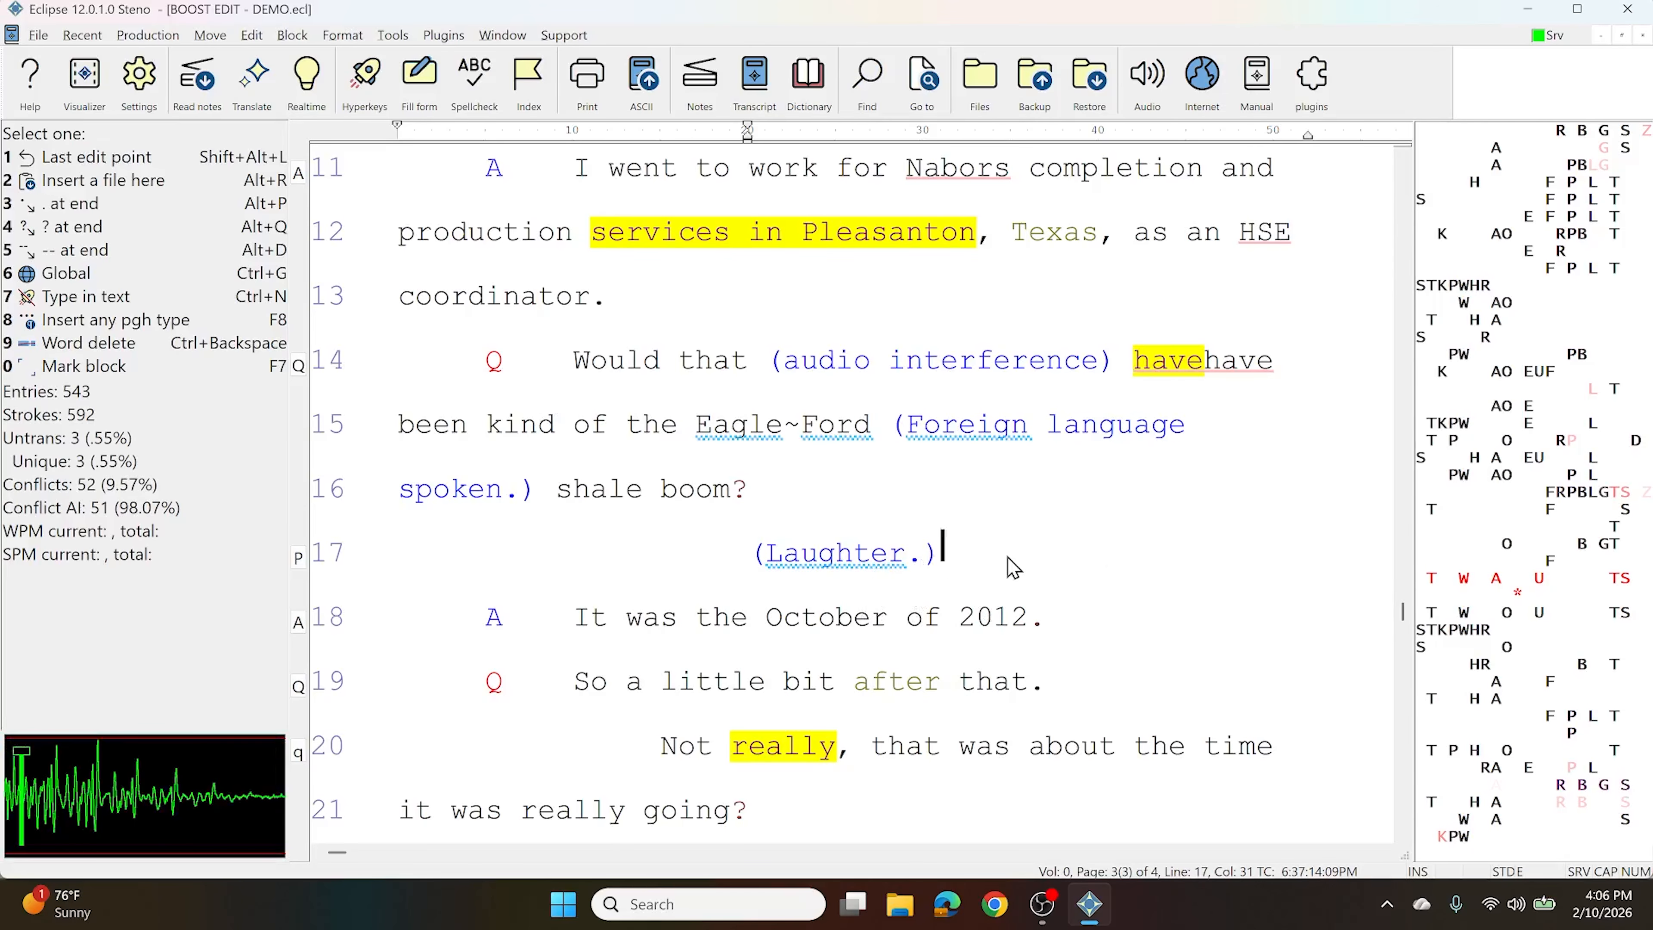
left_click_drag(1007, 557, 722, 558)
left_click(854, 558)
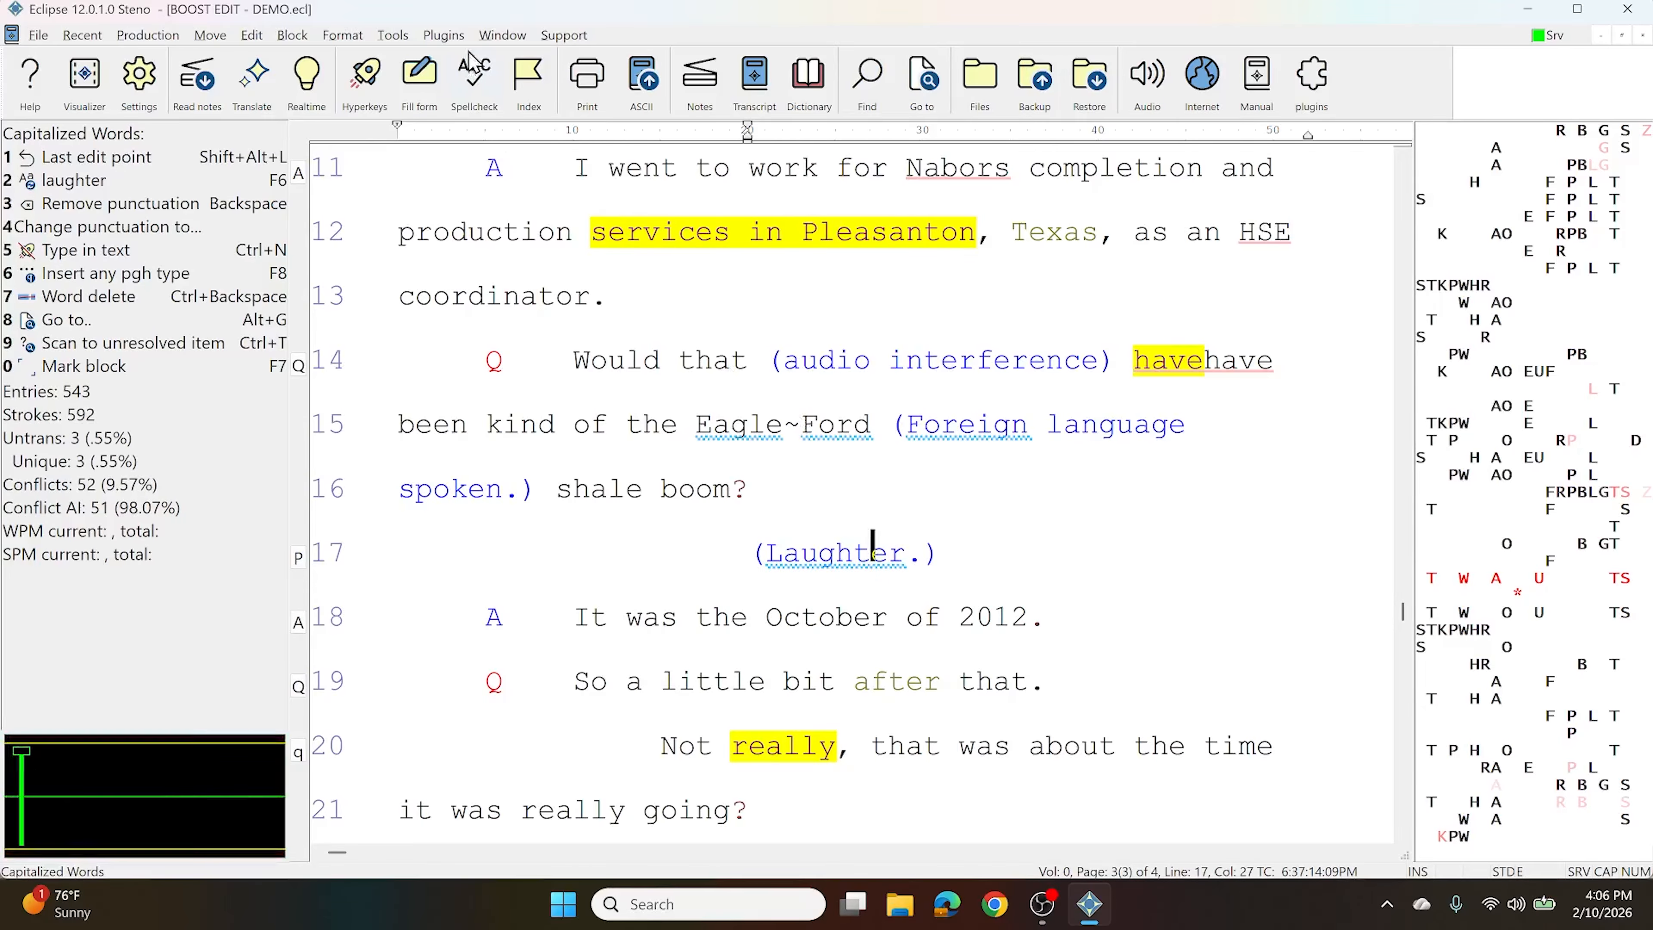
left_click(444, 35)
Open the Python plugin code editor and load the quick-parentheticals plugin's code
left_click(520, 66)
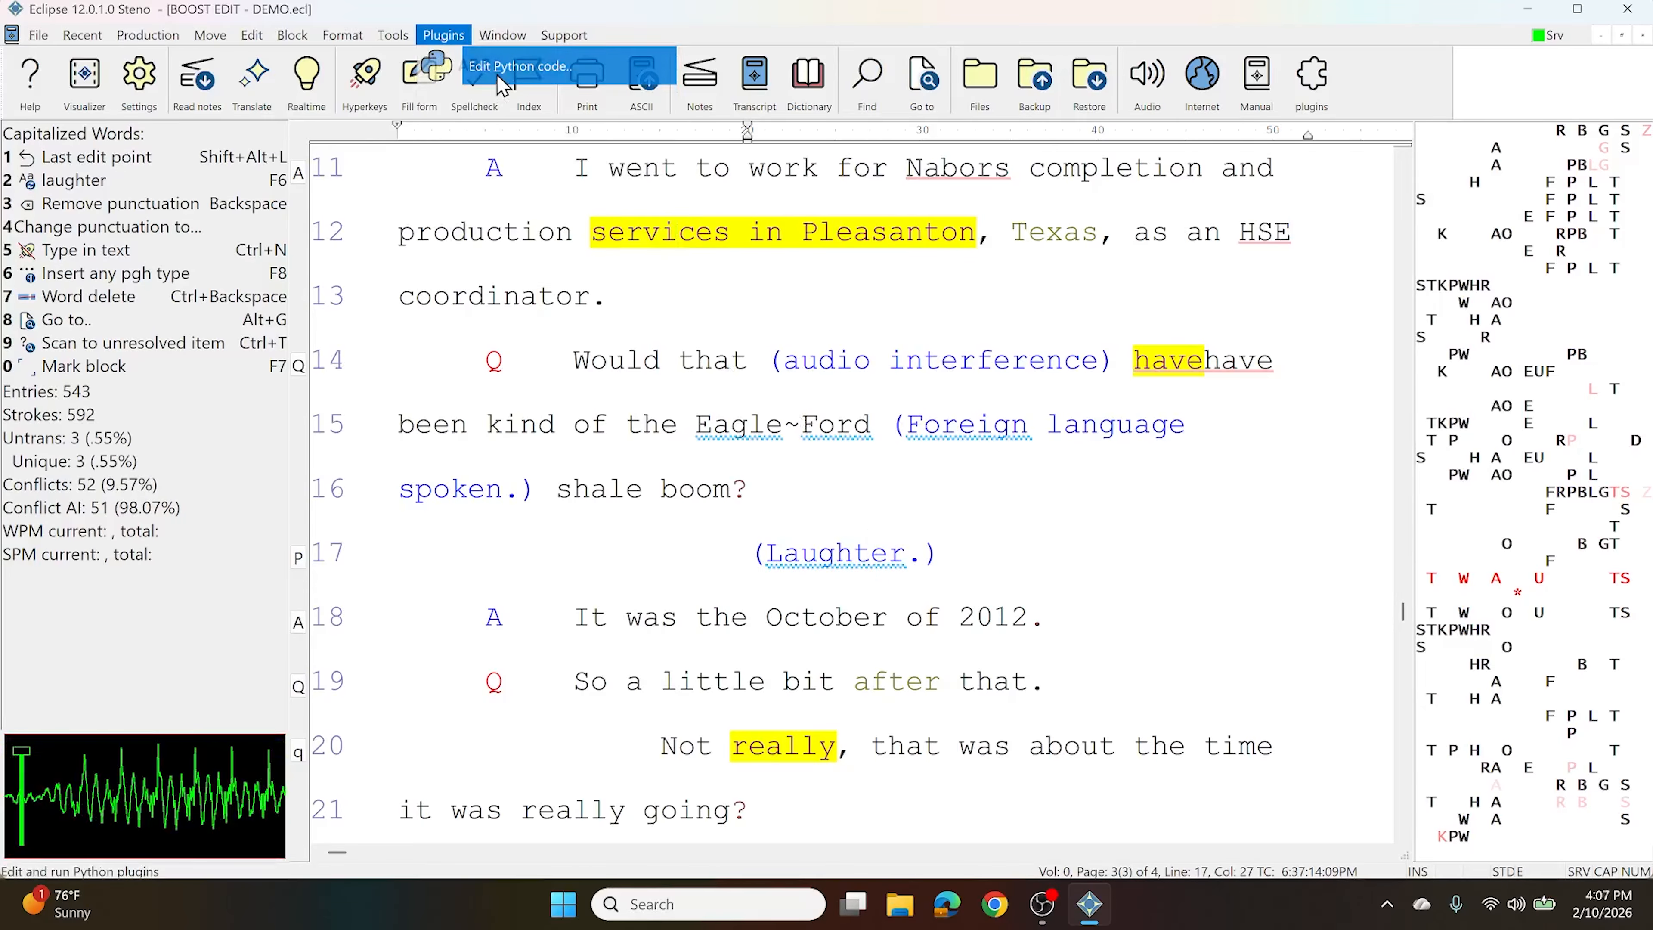
left_click(277, 427)
left_click(289, 736)
scroll(305, 420, "down", 3)
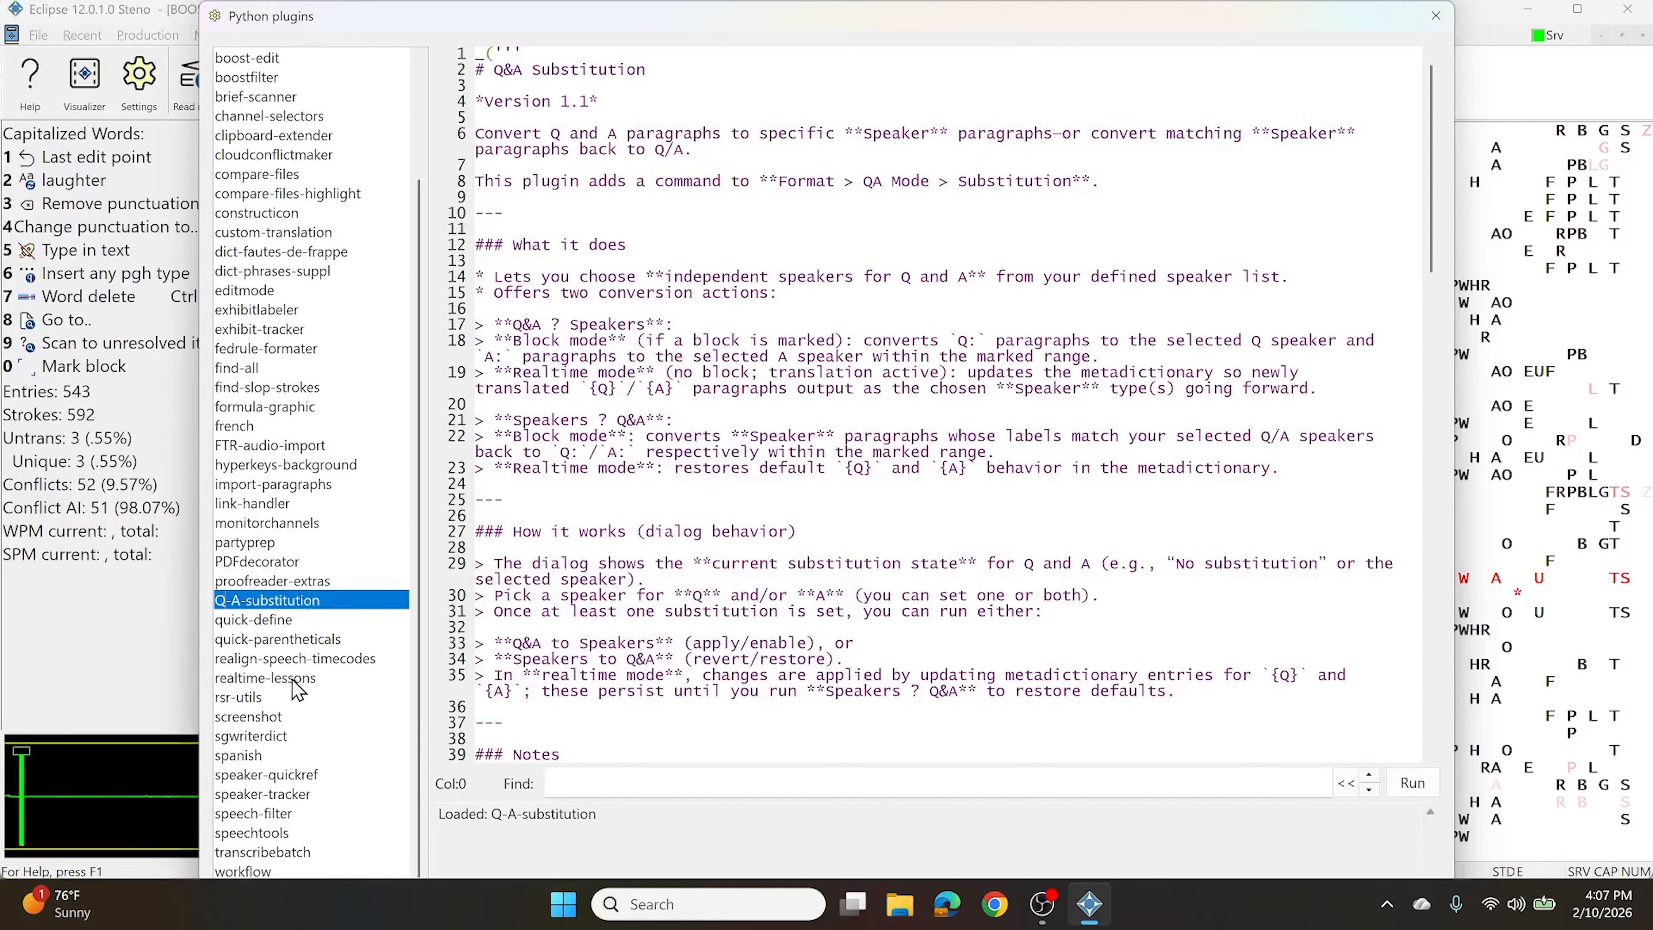
left_click(287, 639)
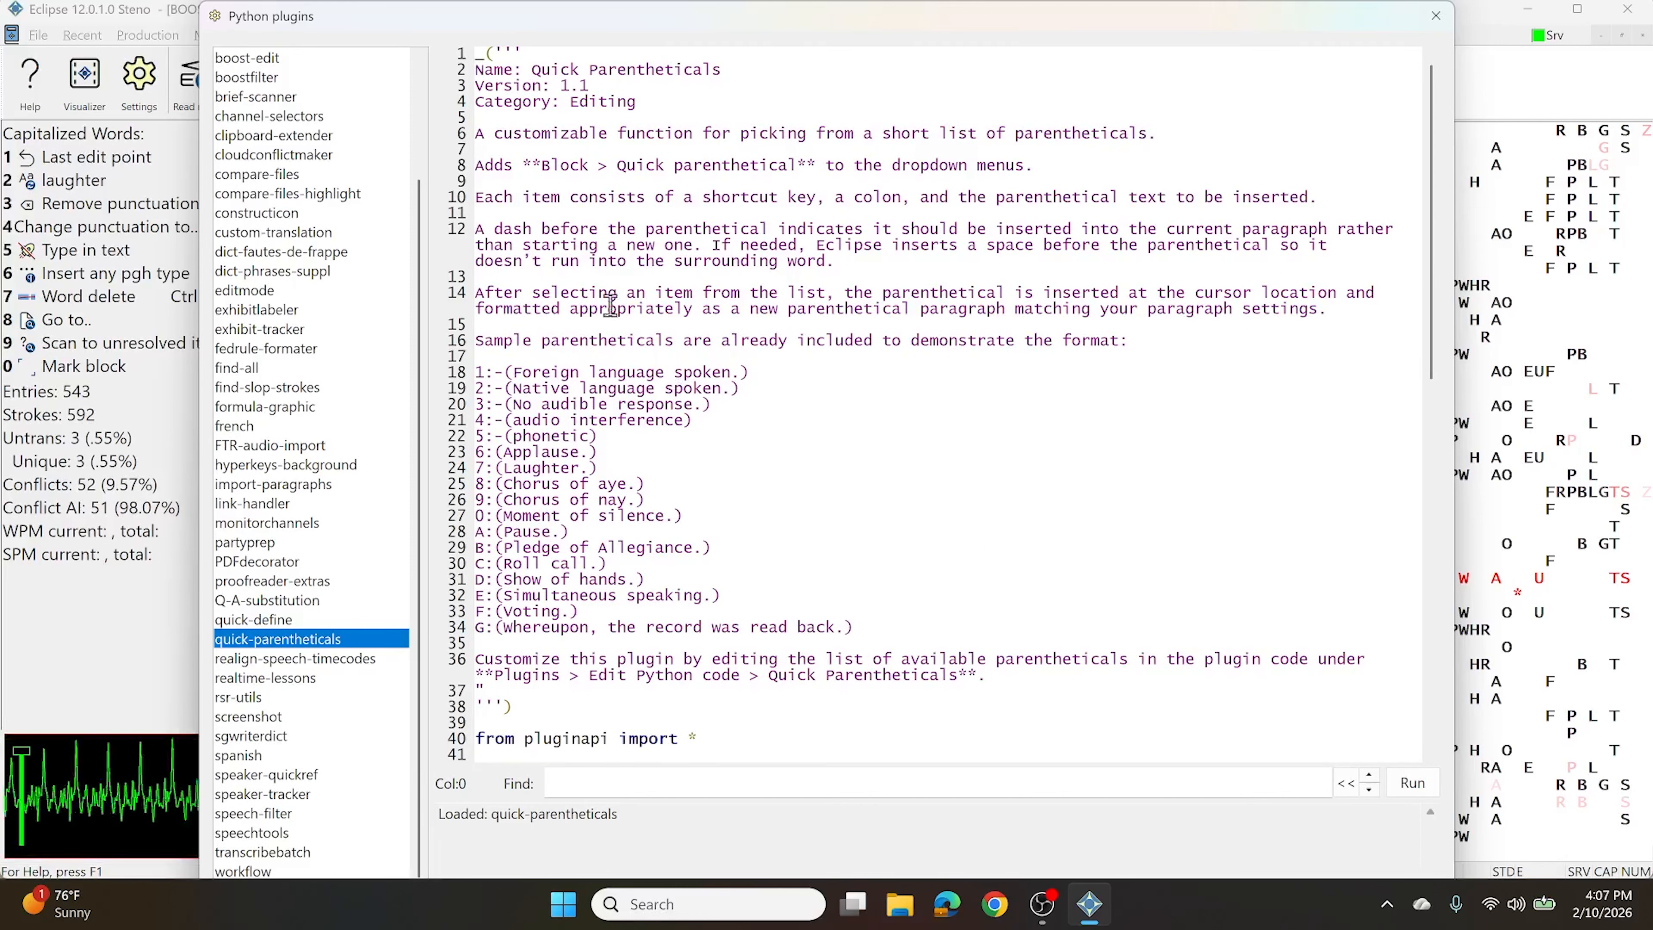
left_click_drag(879, 631, 495, 332)
left_click(627, 310)
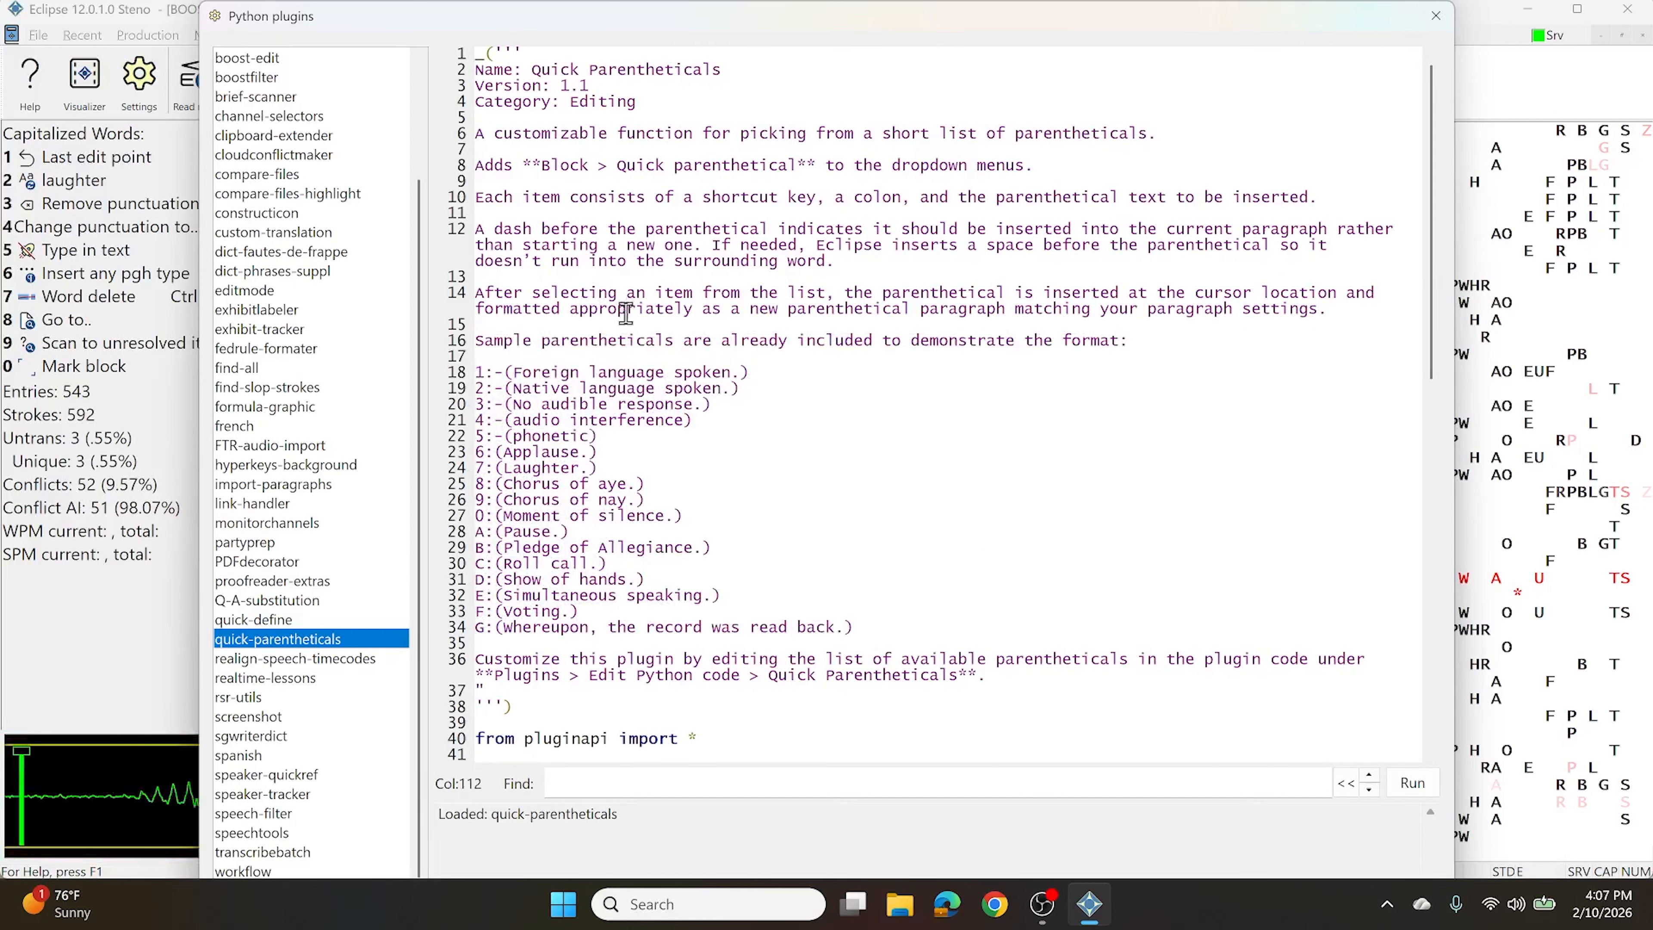
scroll(614, 349, "down", 5)
scroll(615, 348, "down", 4)
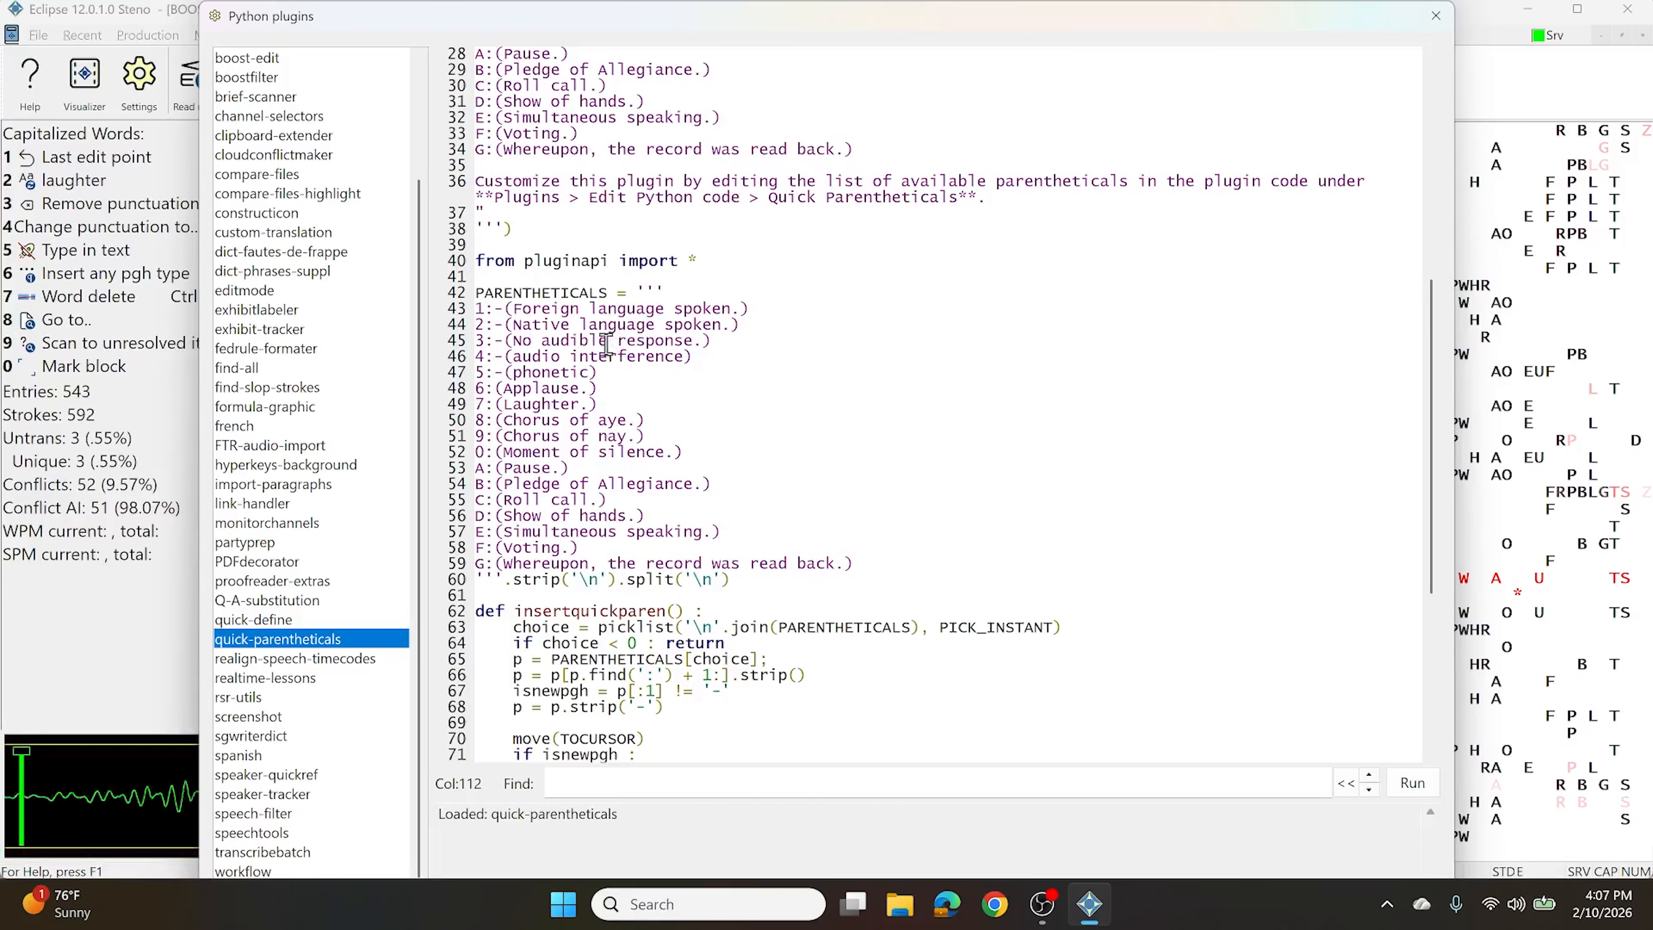
Review the PARENTHETICALS list on lines 42–59, including the Foreign language and Applause entries
left_click_drag(478, 293, 761, 573)
left_click(559, 388)
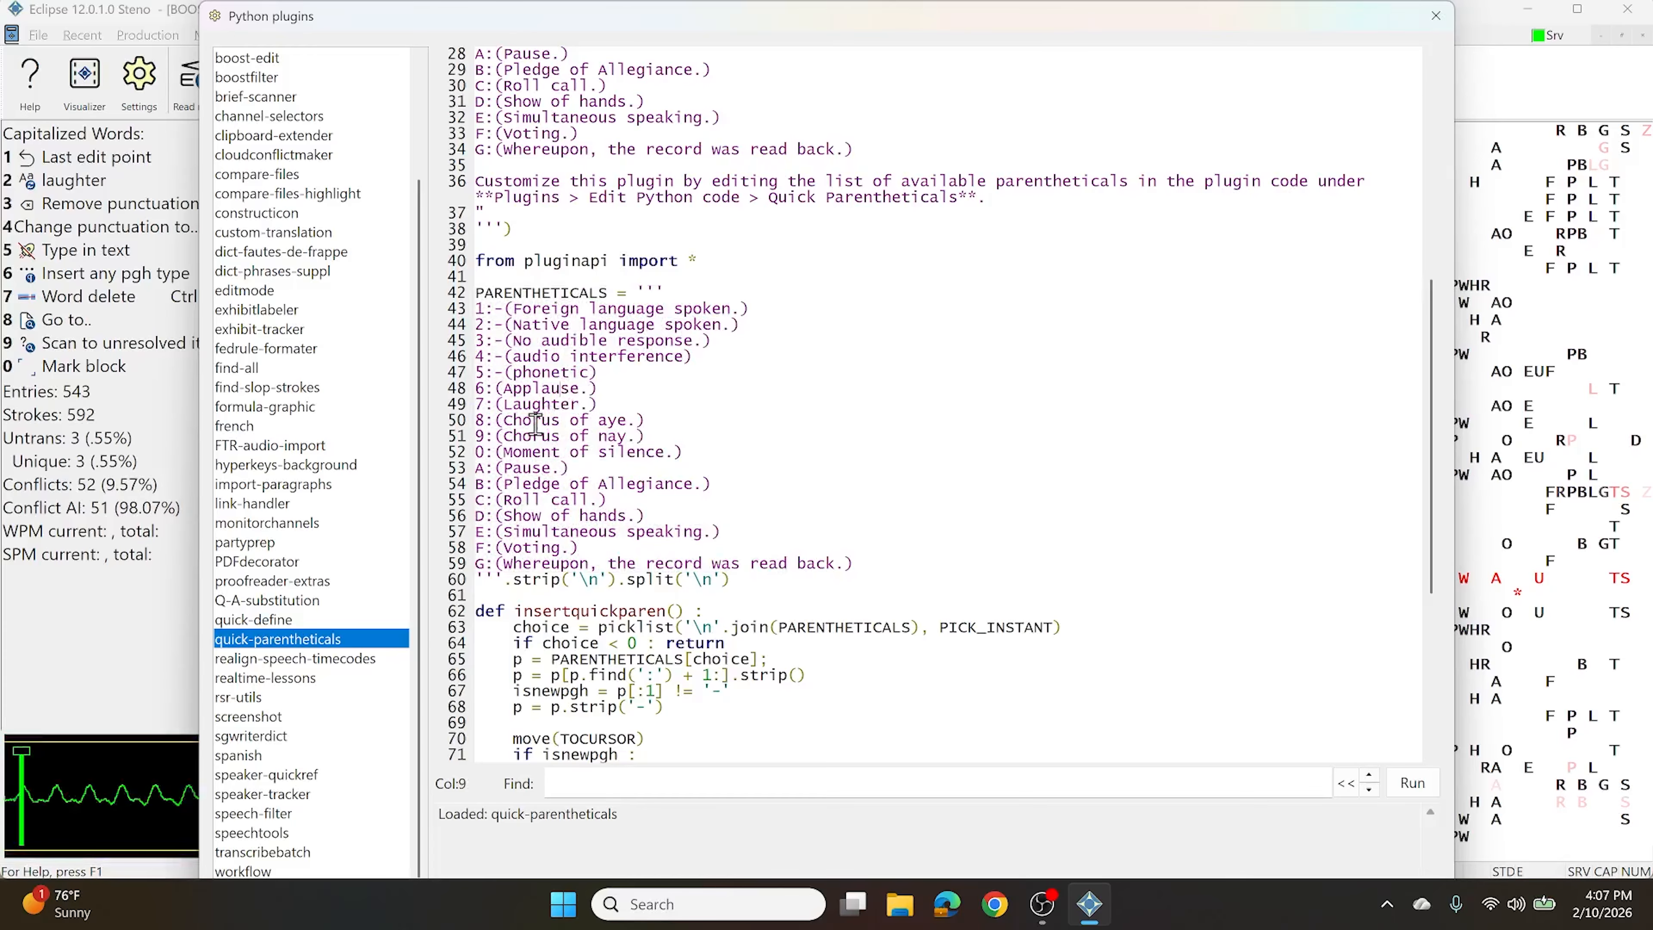
left_click(478, 316)
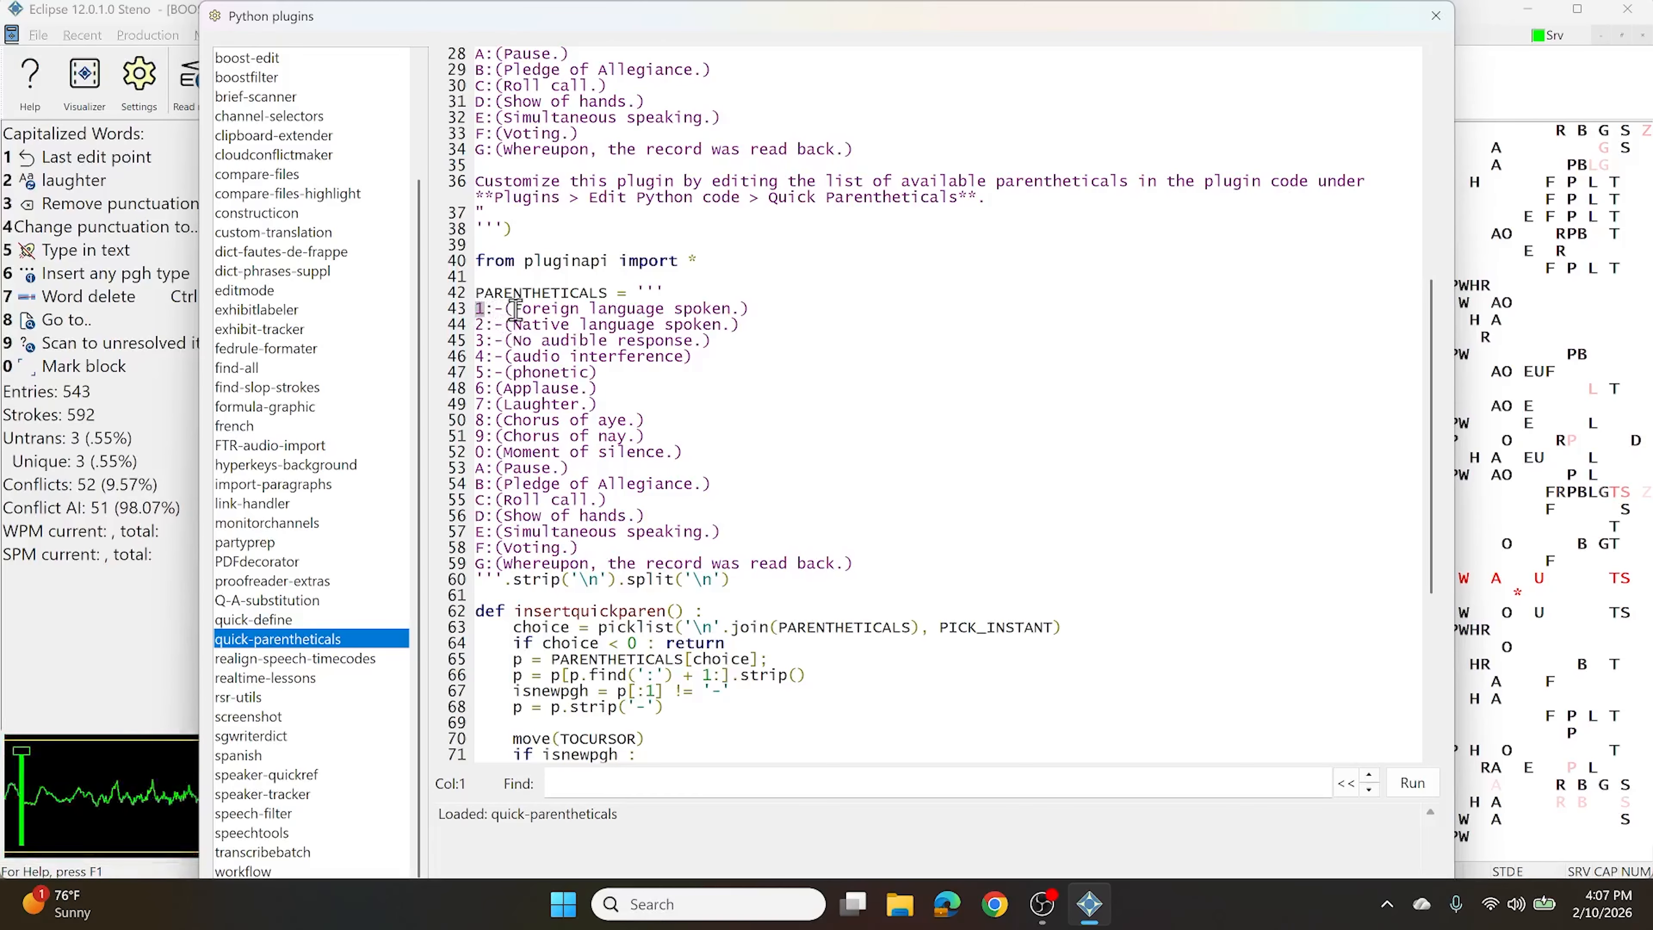
left_click(637, 313)
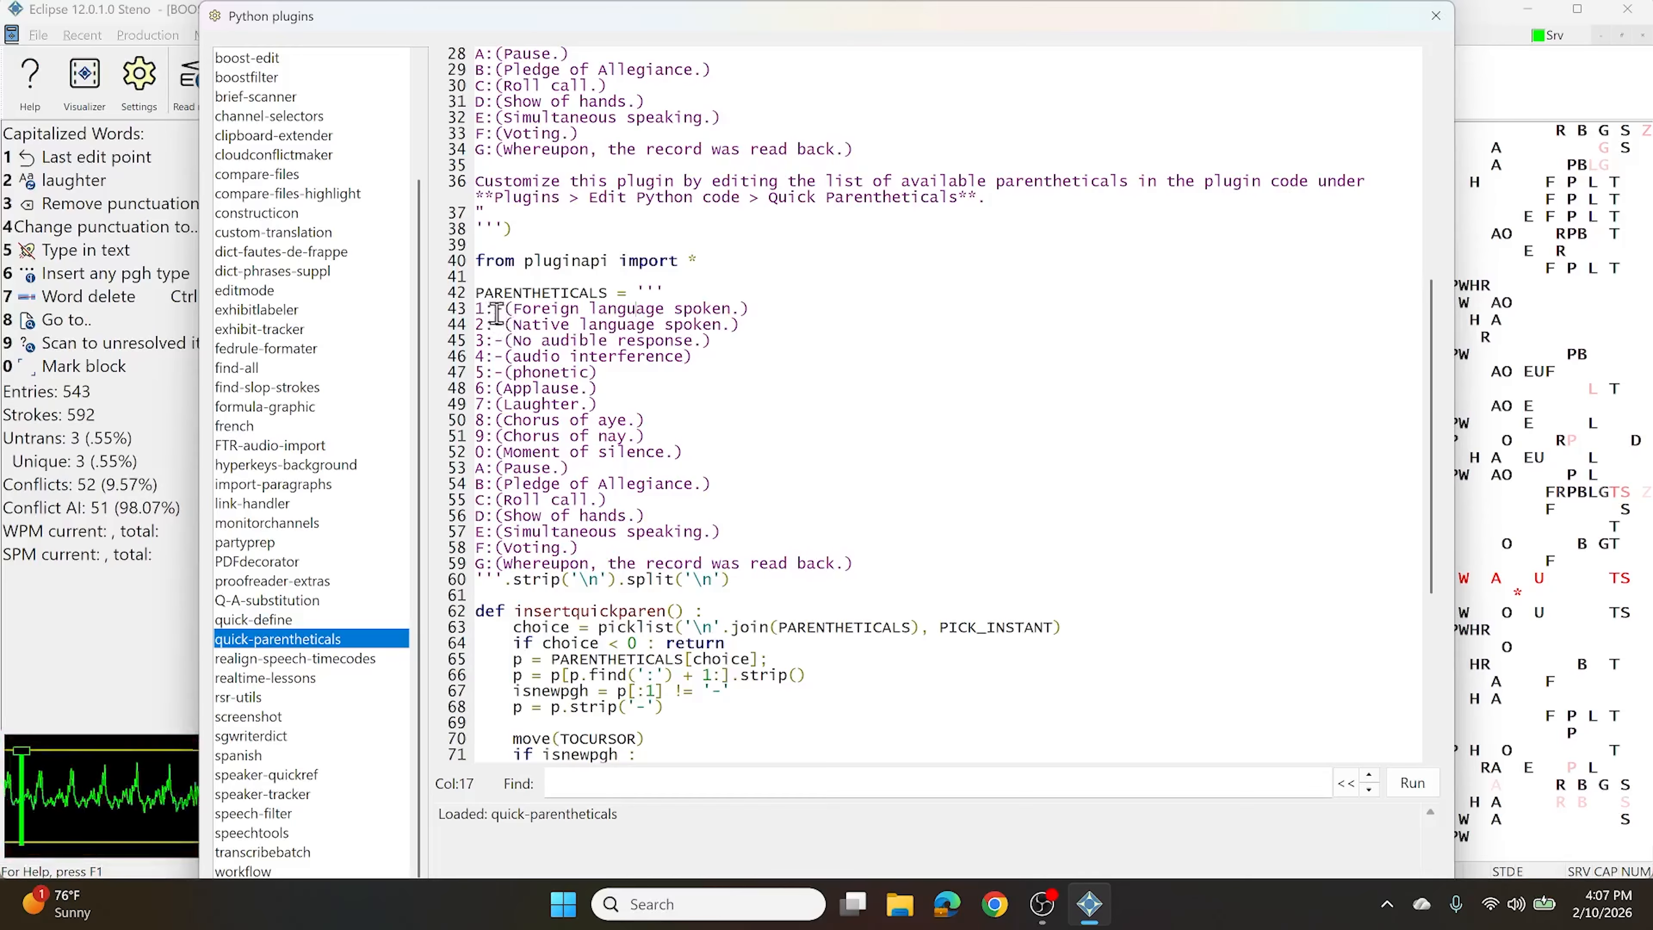
left_click_drag(496, 310, 533, 312)
left_click(530, 310)
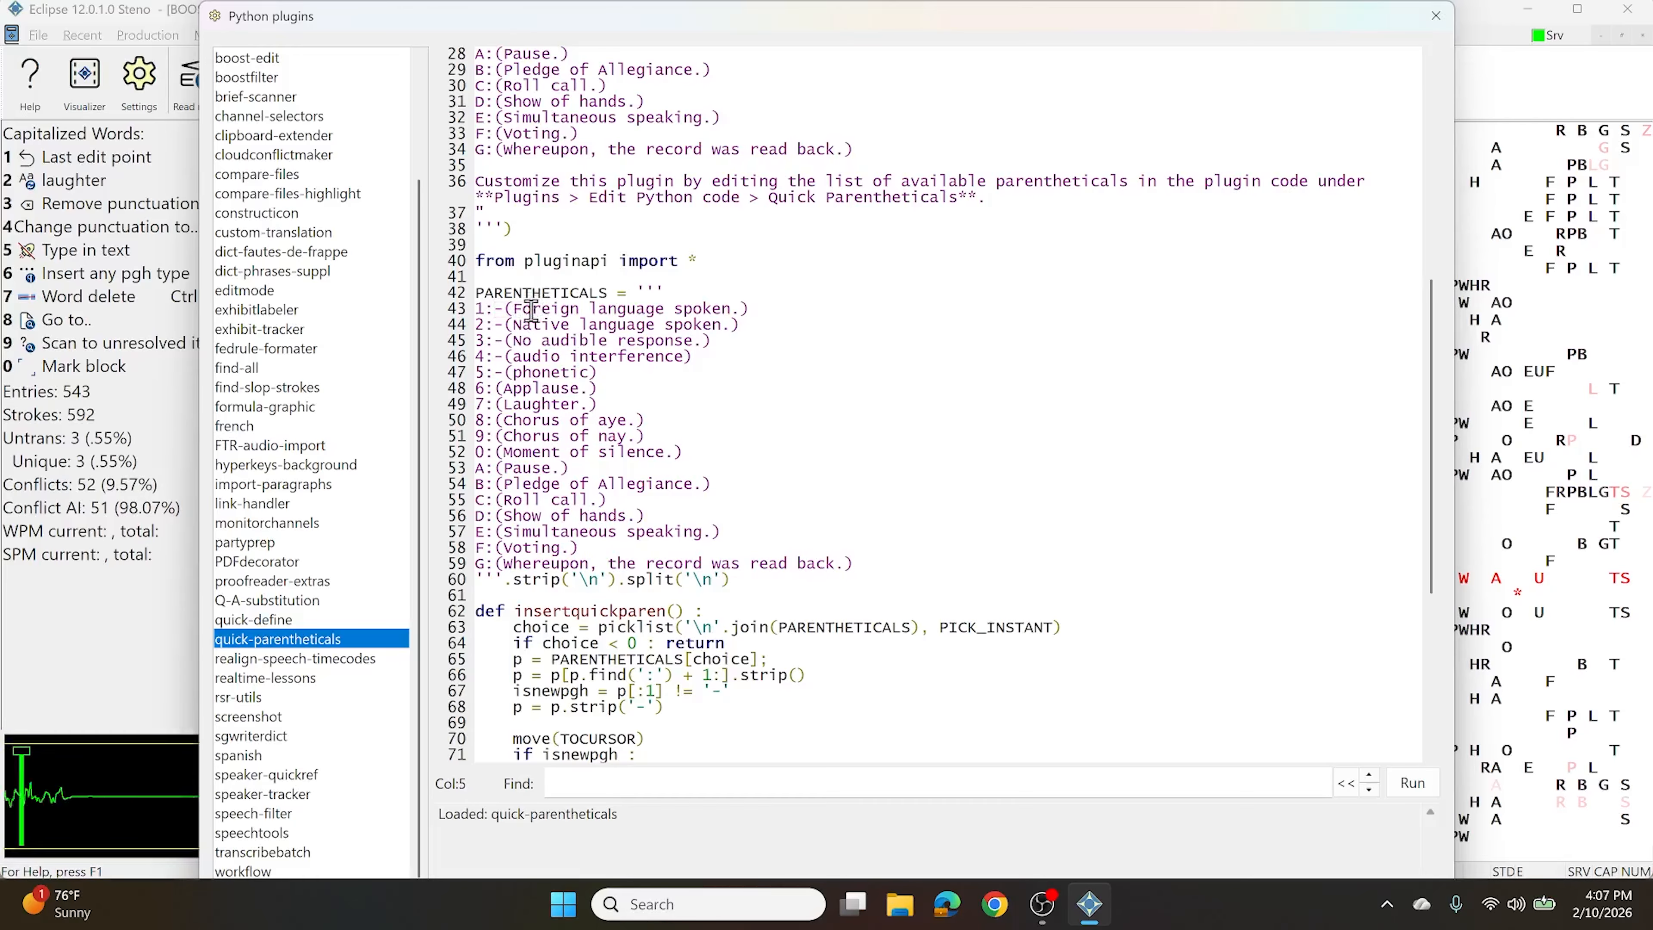
left_click_drag(488, 390, 531, 389)
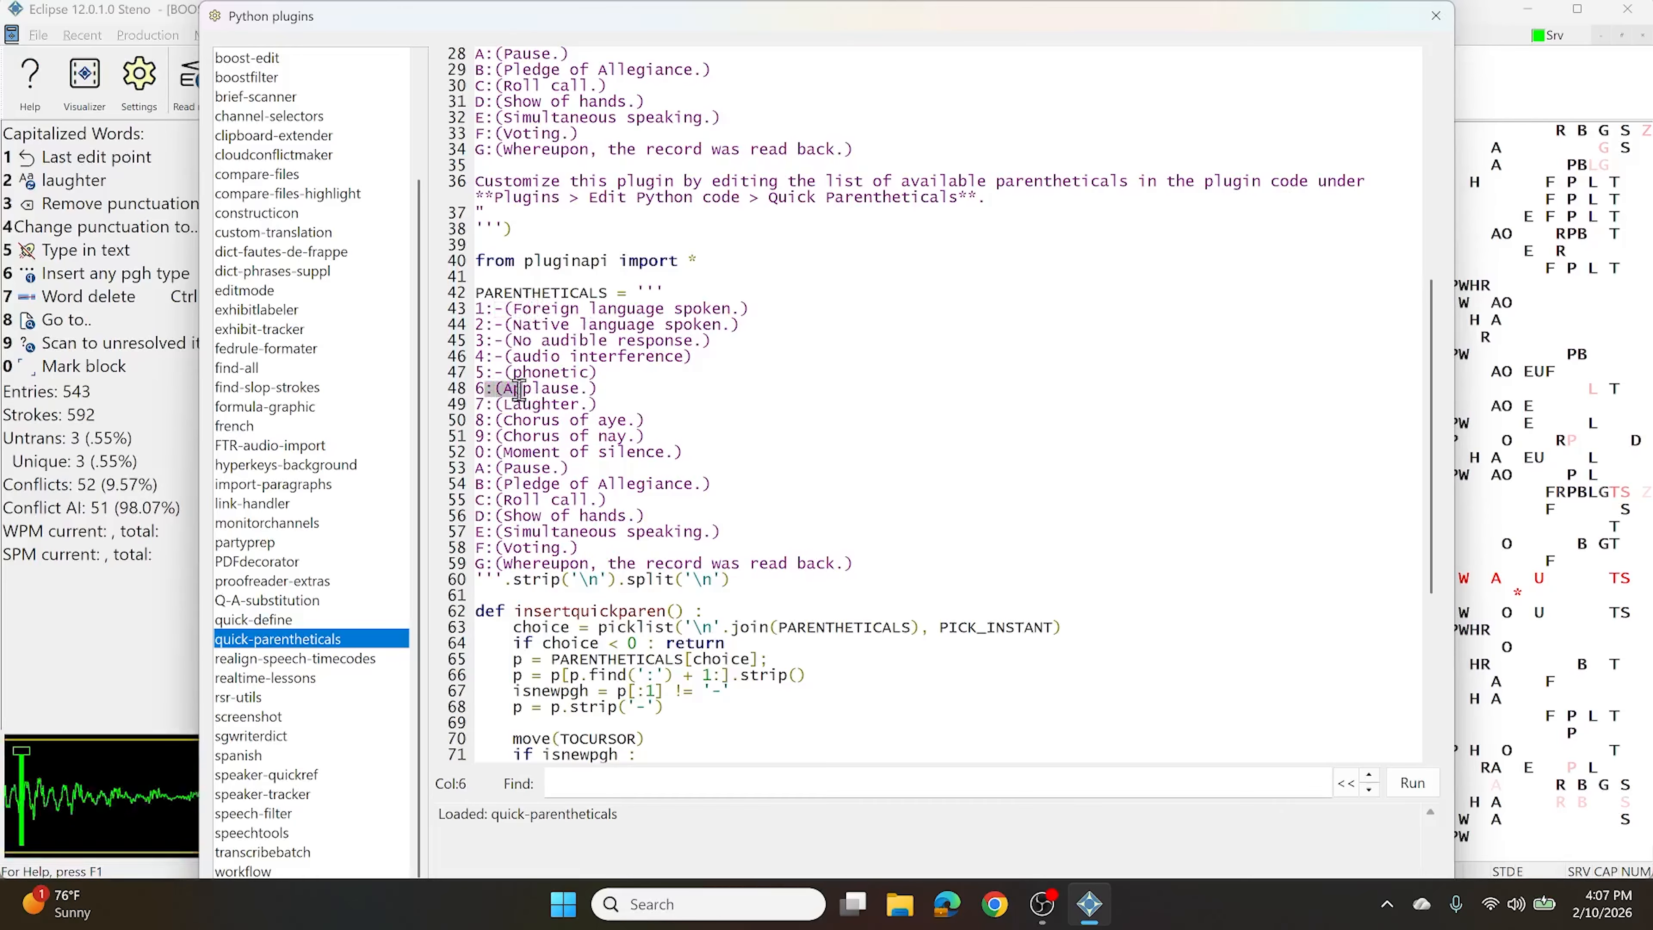
left_click(578, 384)
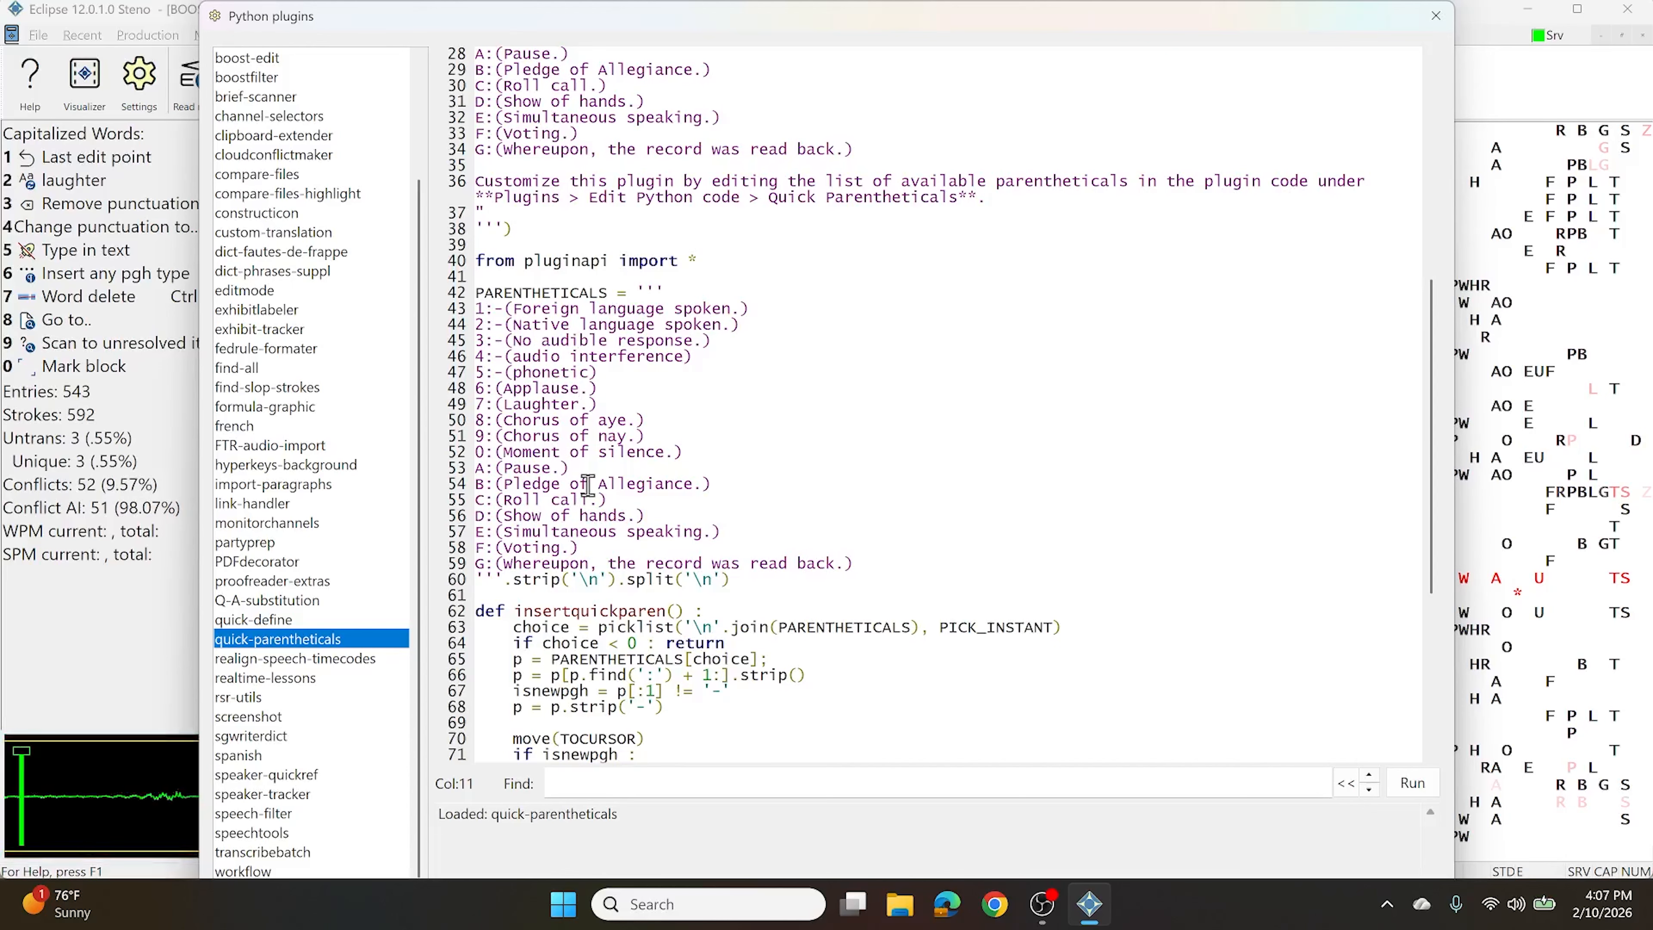
Close the code editor and insert a (Pause.) parenthetical before 'was' on line 20
left_click(1436, 16)
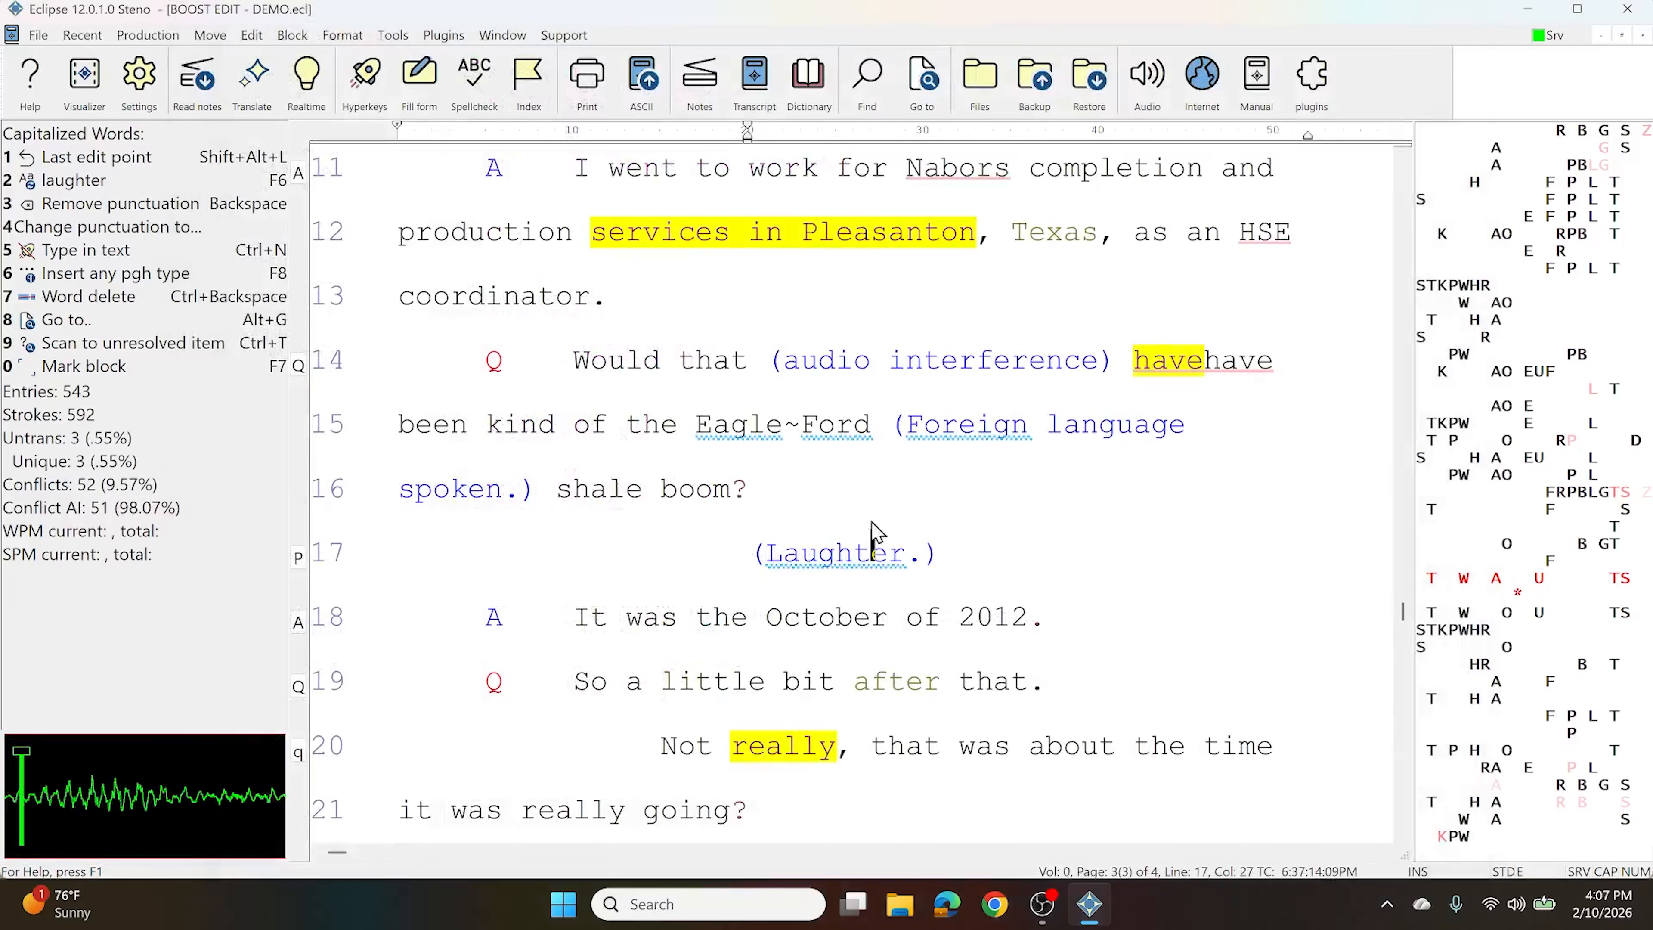
scroll(942, 549, "down", 2)
left_click(966, 360)
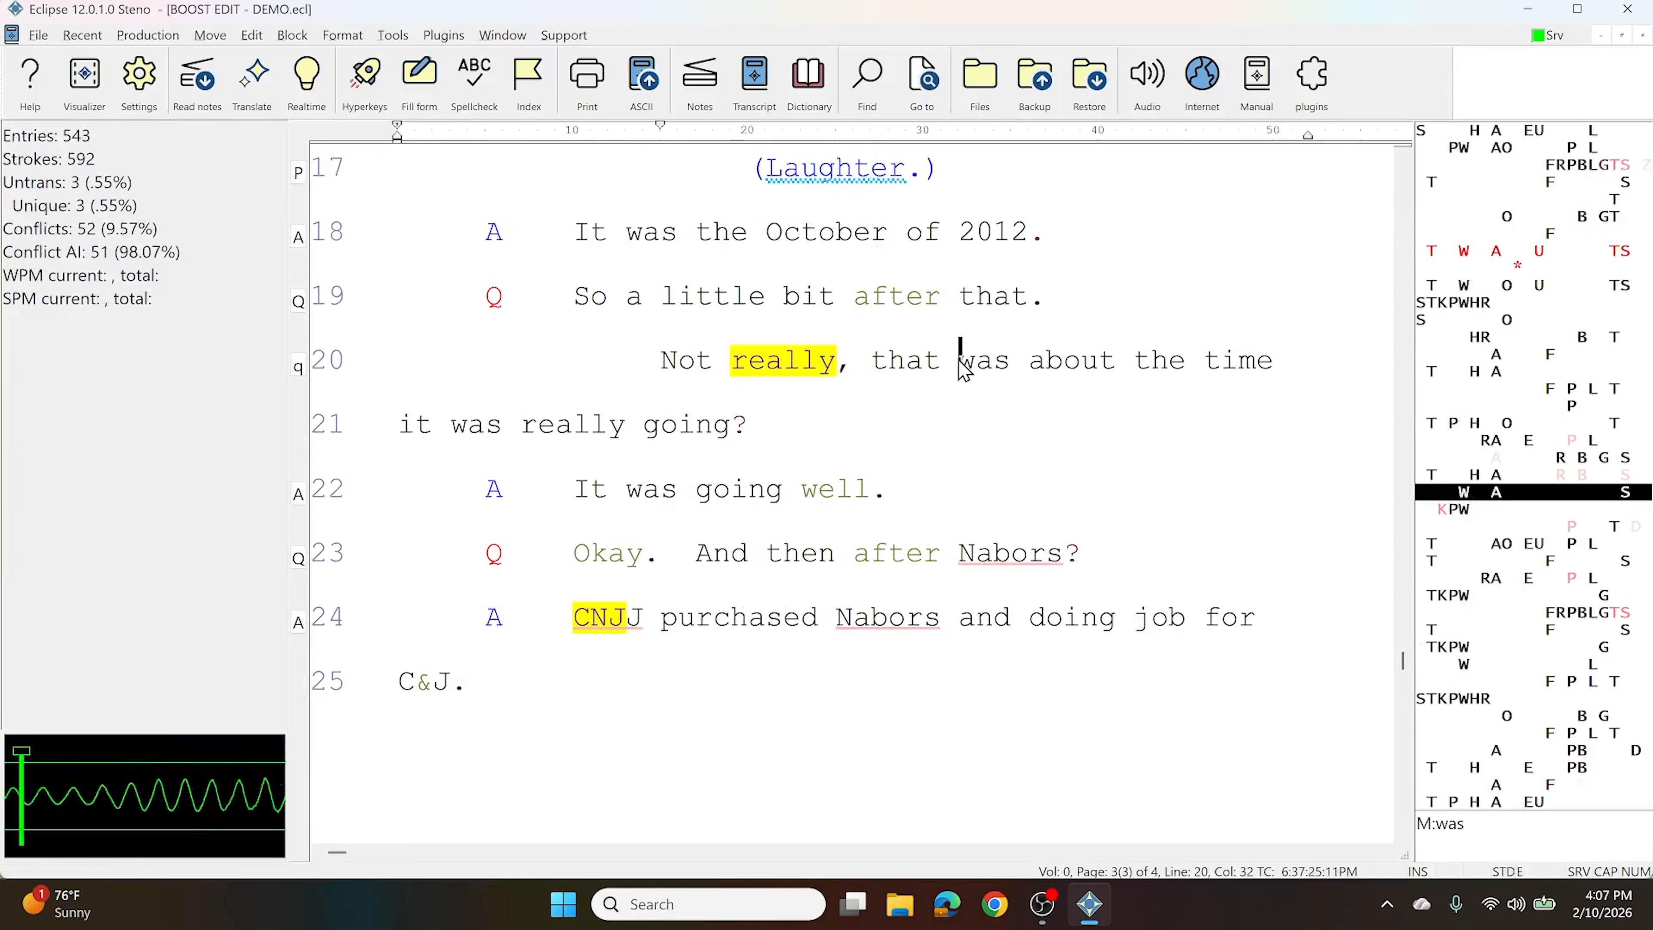
double_click(605, 459)
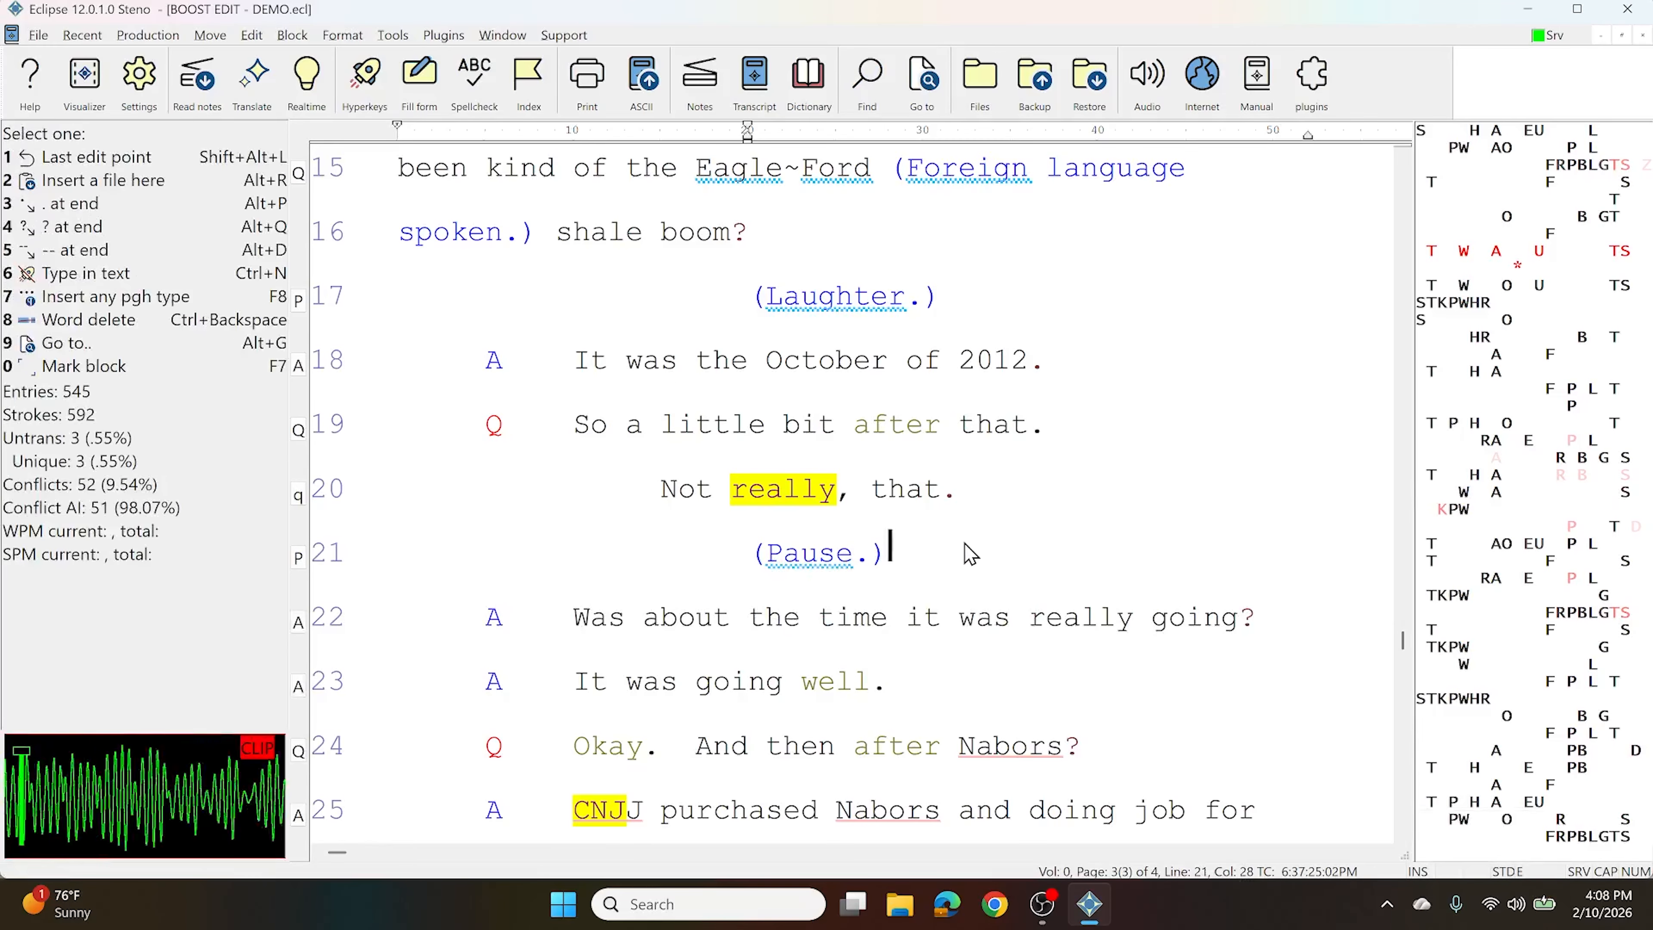